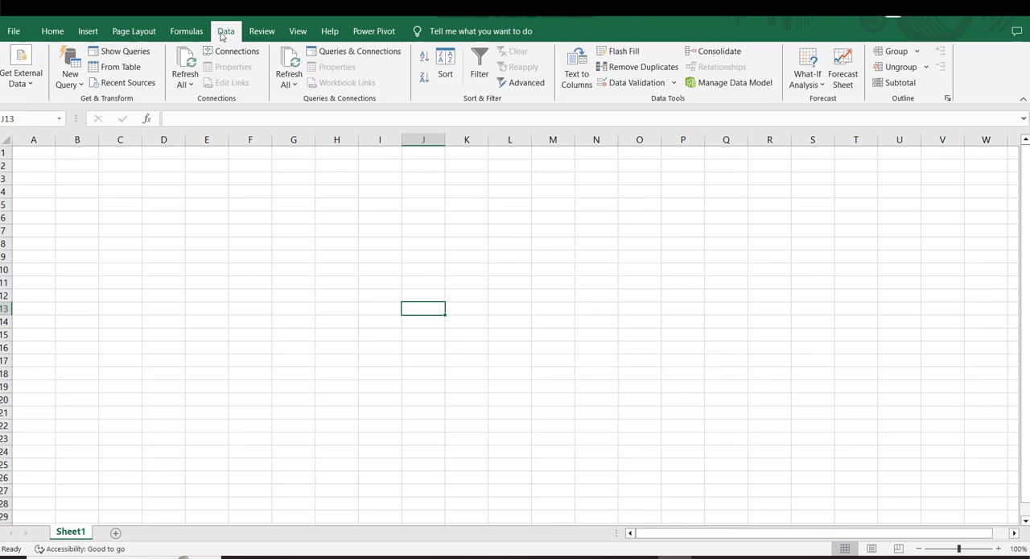
pyautogui.click(280, 253)
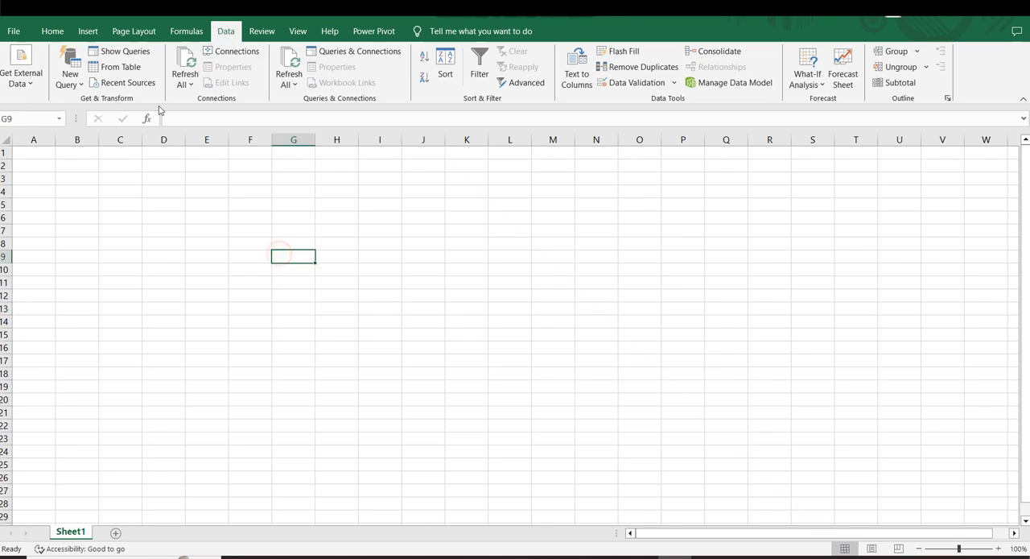
pyautogui.click(32, 85)
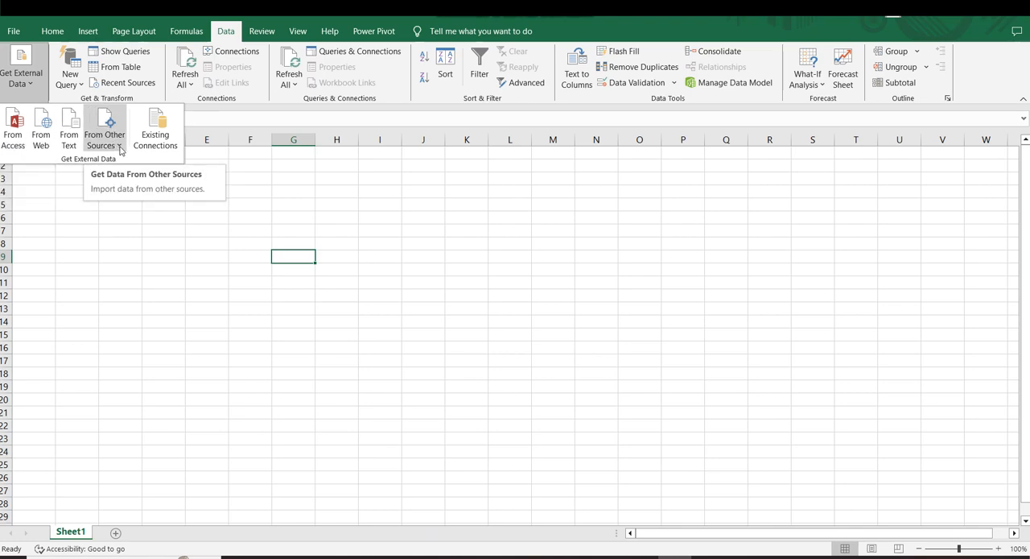
pyautogui.click(317, 184)
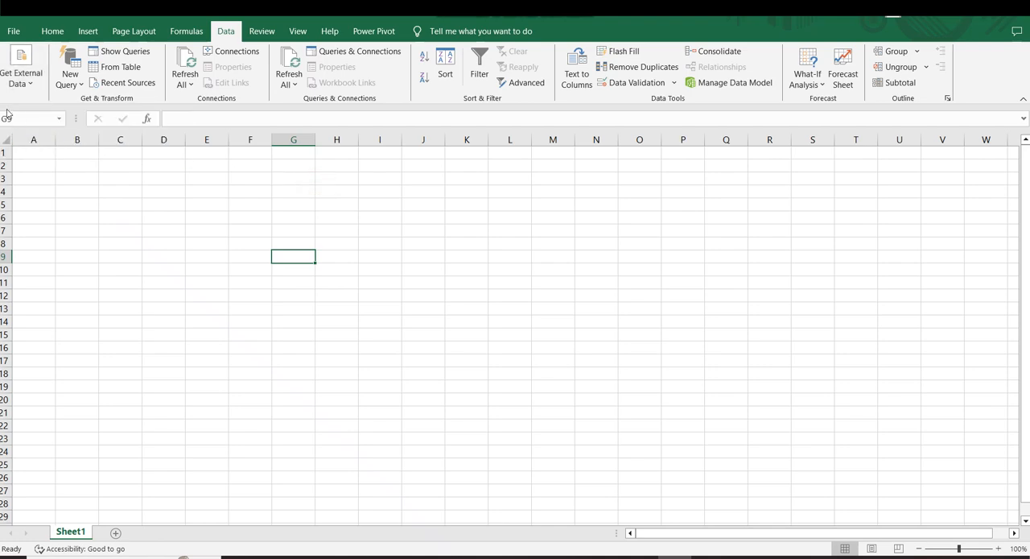
pyautogui.click(22, 77)
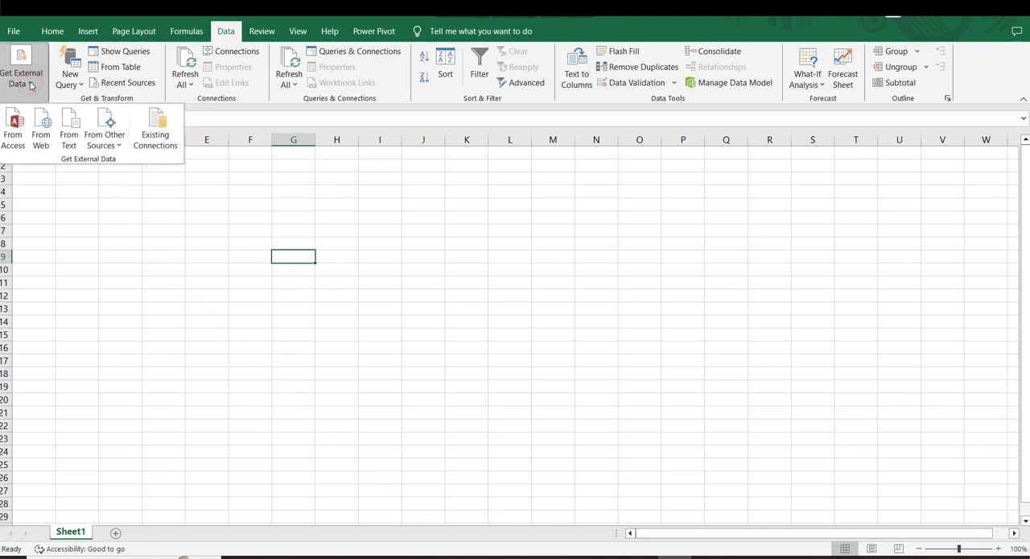
pyautogui.click(16, 132)
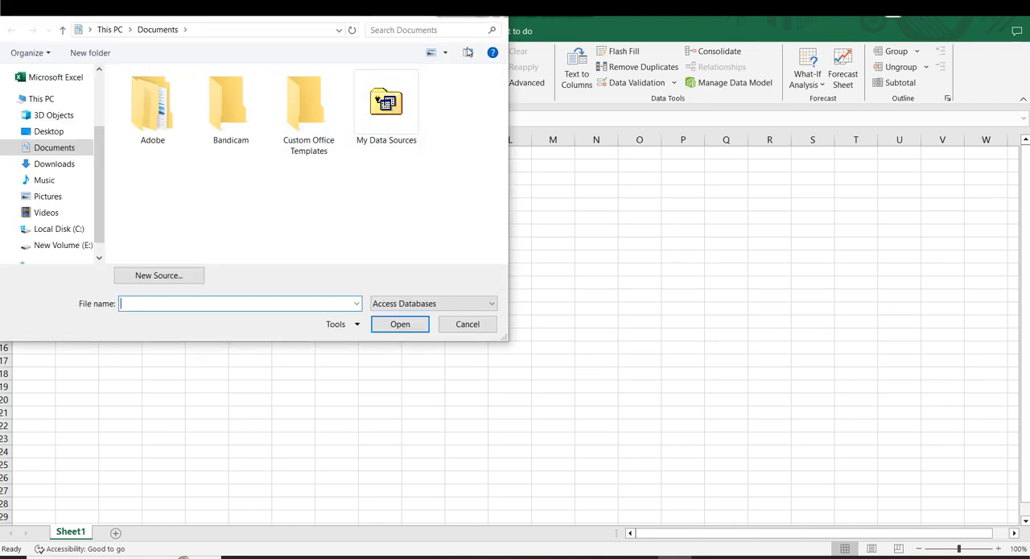
pyautogui.click(500, 12)
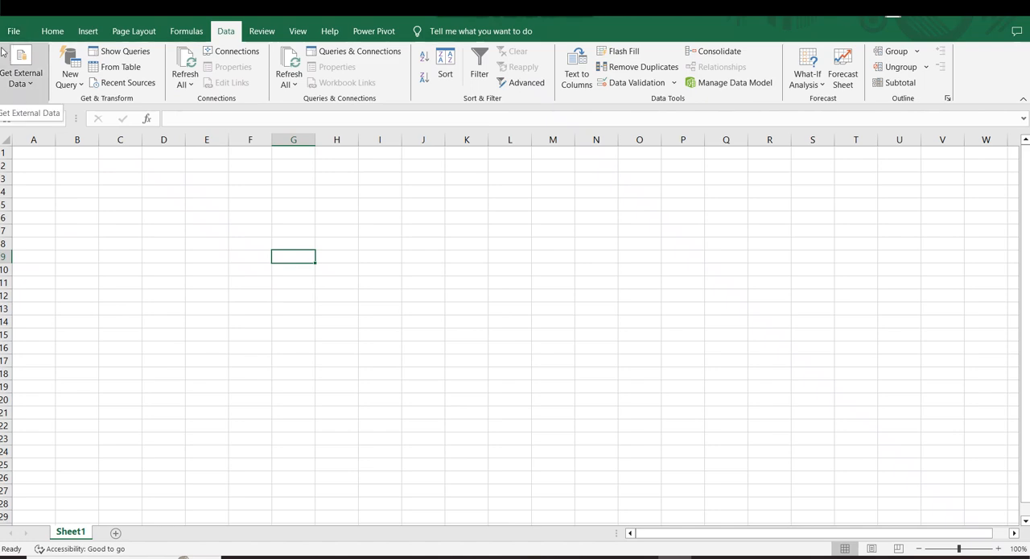
pyautogui.click(26, 86)
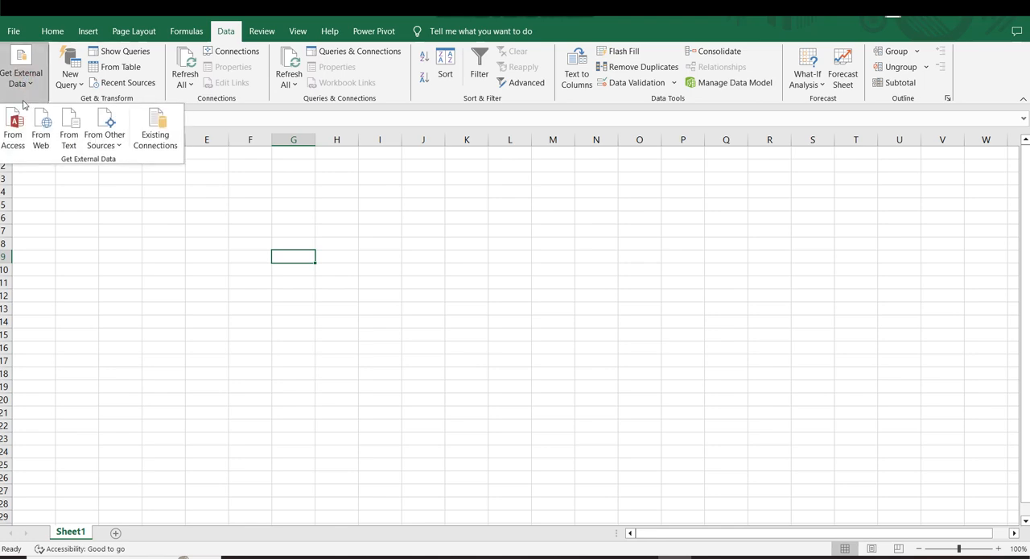
pyautogui.click(260, 218)
pyautogui.moveTo(235, 216); pyautogui.dragTo(786, 421)
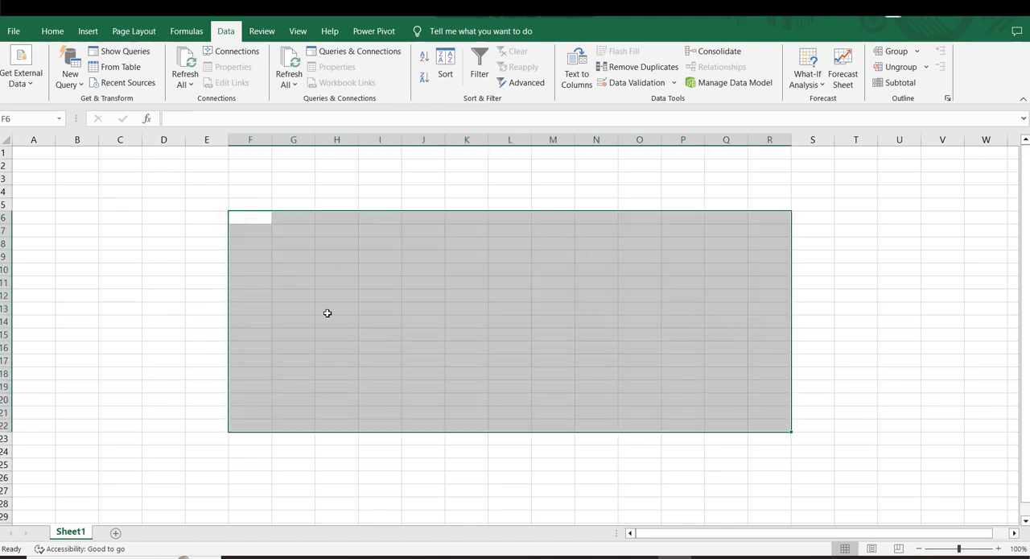
pyautogui.click(241, 283)
pyautogui.click(16, 74)
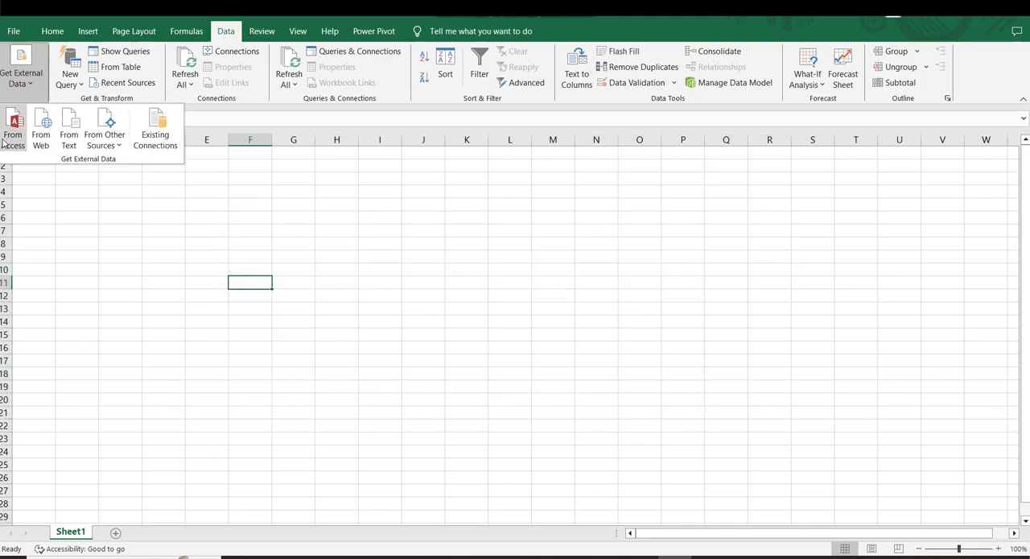
pyautogui.click(232, 204)
# Start importing external data from an Access database and browse to the ALL Projects' folder on the Desktop.
pyautogui.click(32, 87)
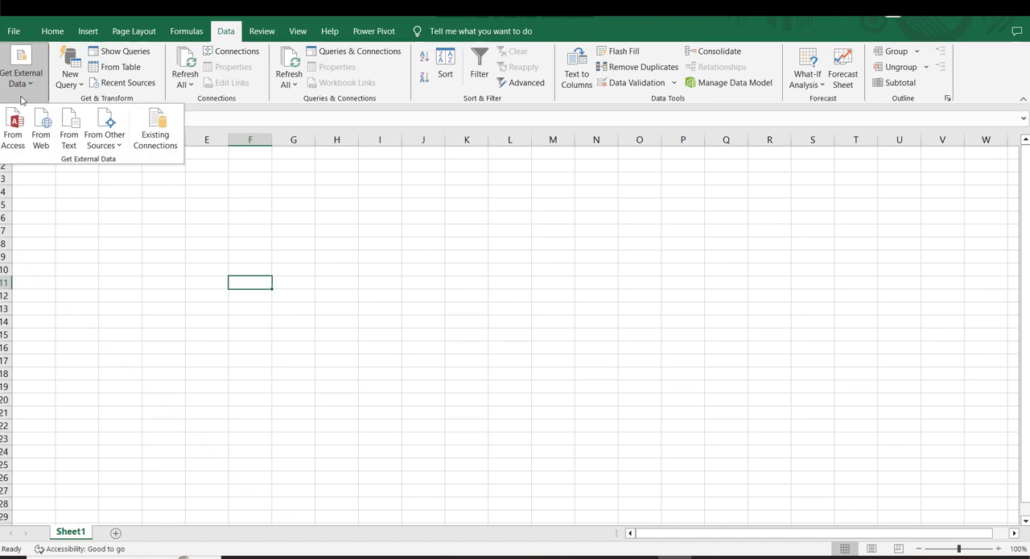
pyautogui.click(17, 136)
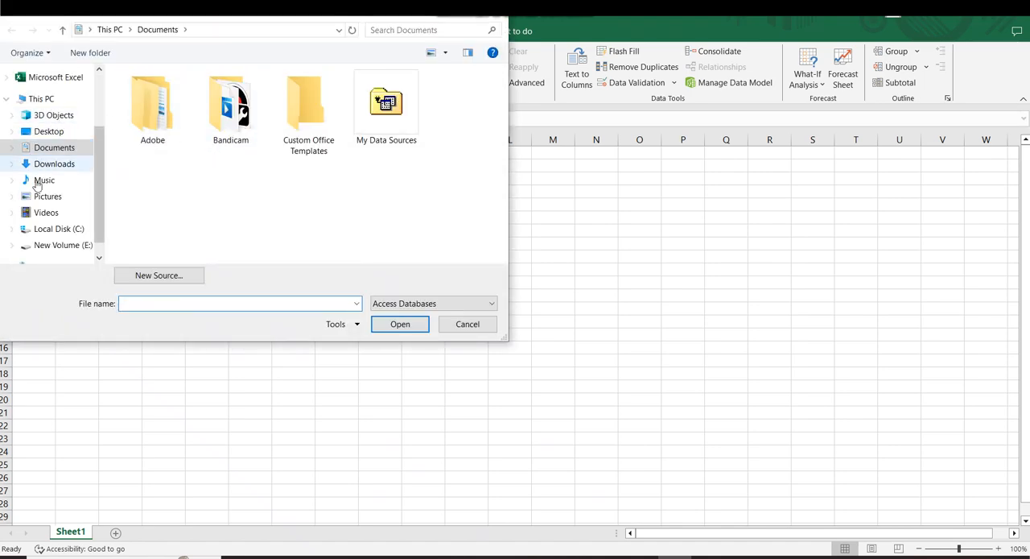
pyautogui.click(41, 132)
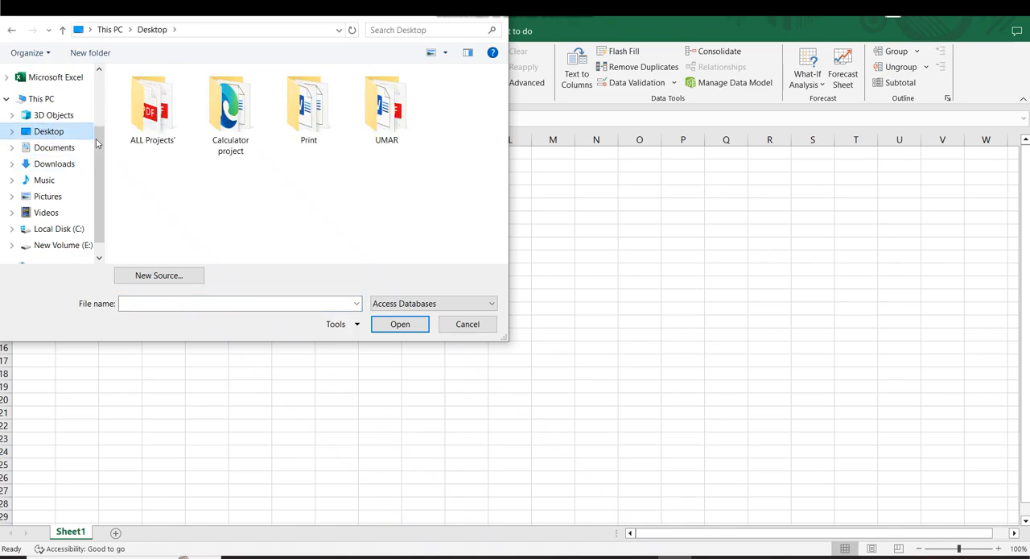
pyautogui.click(165, 119)
pyautogui.doubleClick(165, 119)
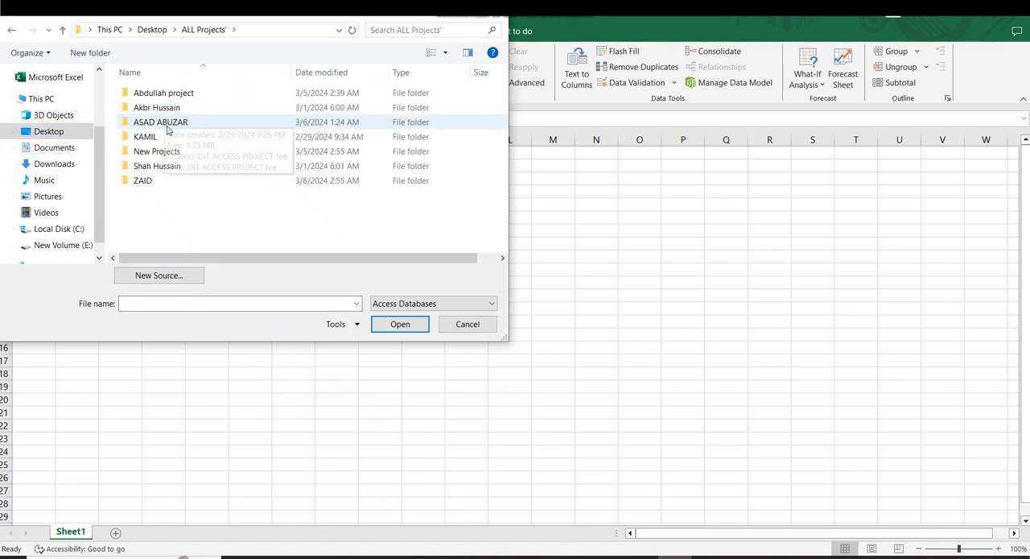
pyautogui.click(141, 105)
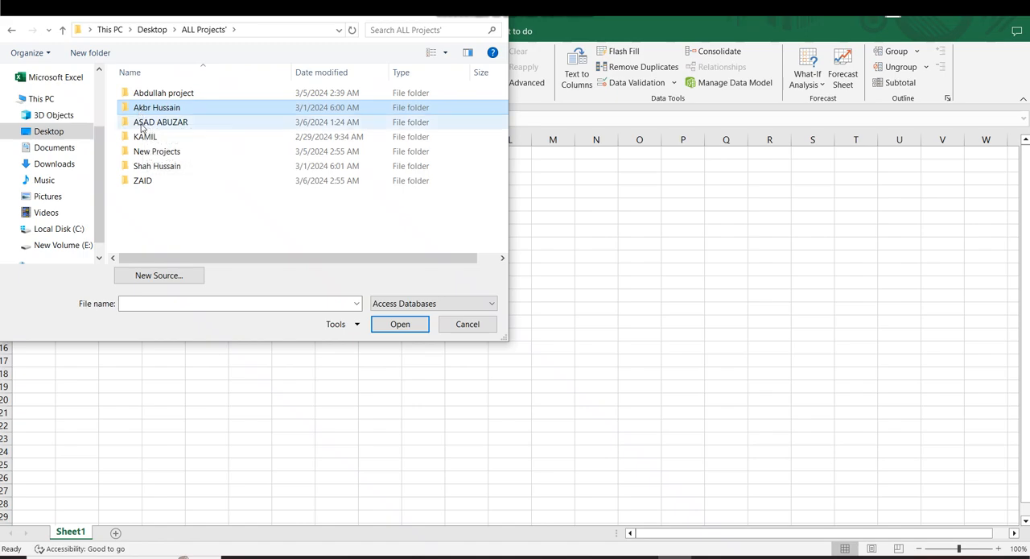
pyautogui.click(138, 154)
pyautogui.doubleClick(138, 154)
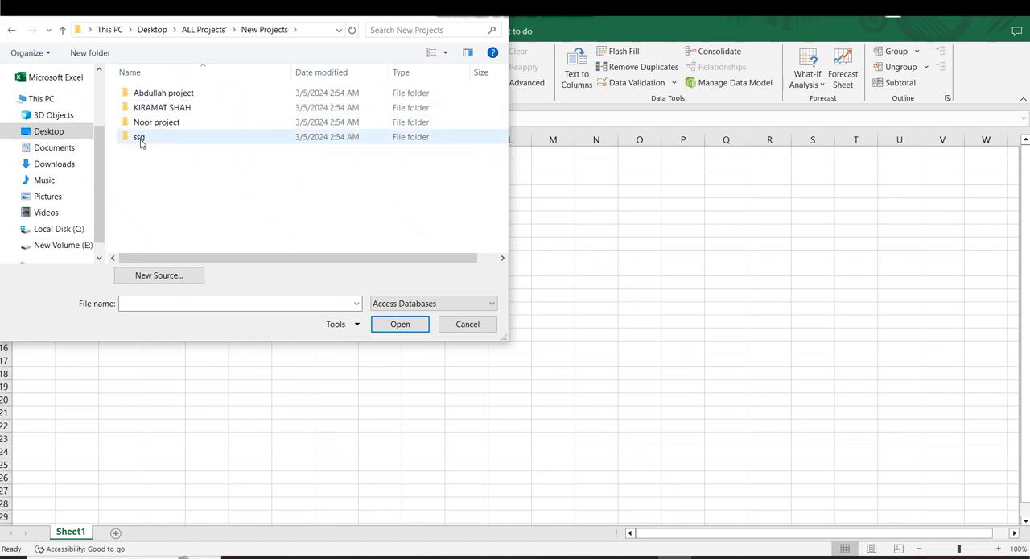
pyautogui.click(11, 30)
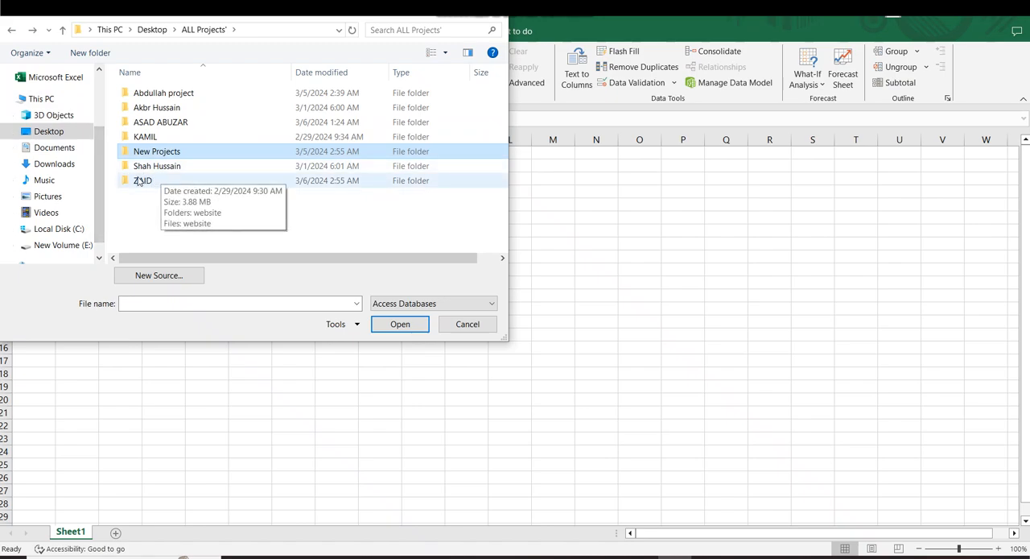
# Open the Students Fees collection Managmenet System database from the DIT ACCESS PROJECT fee folder, inside the third project folder.
pyautogui.doubleClick(138, 121)
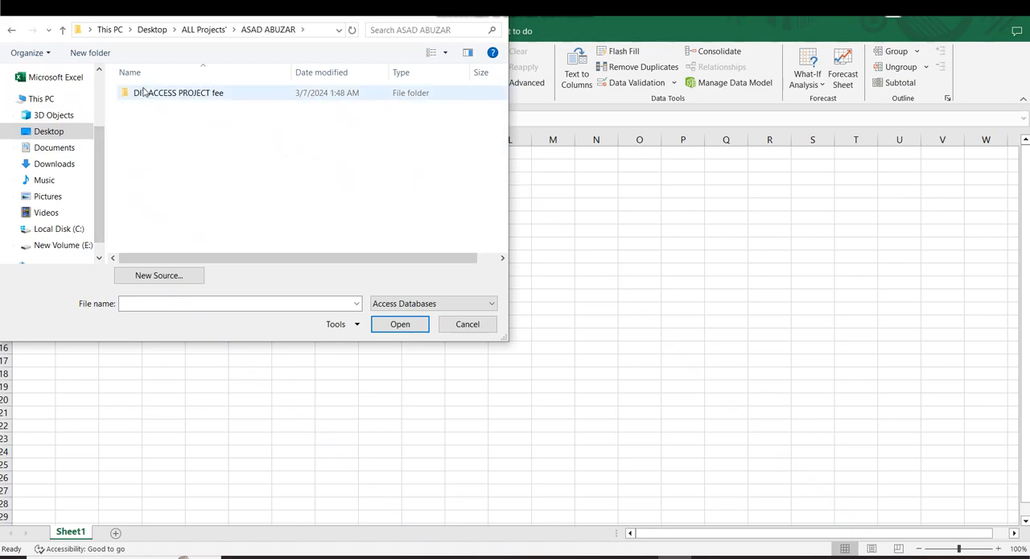
pyautogui.doubleClick(143, 92)
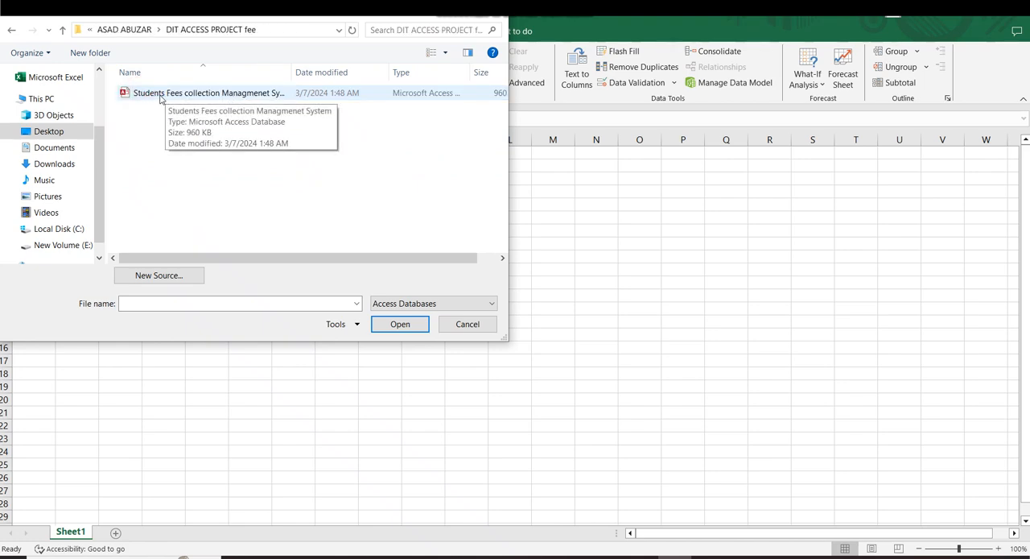
pyautogui.click(160, 96)
pyautogui.click(391, 326)
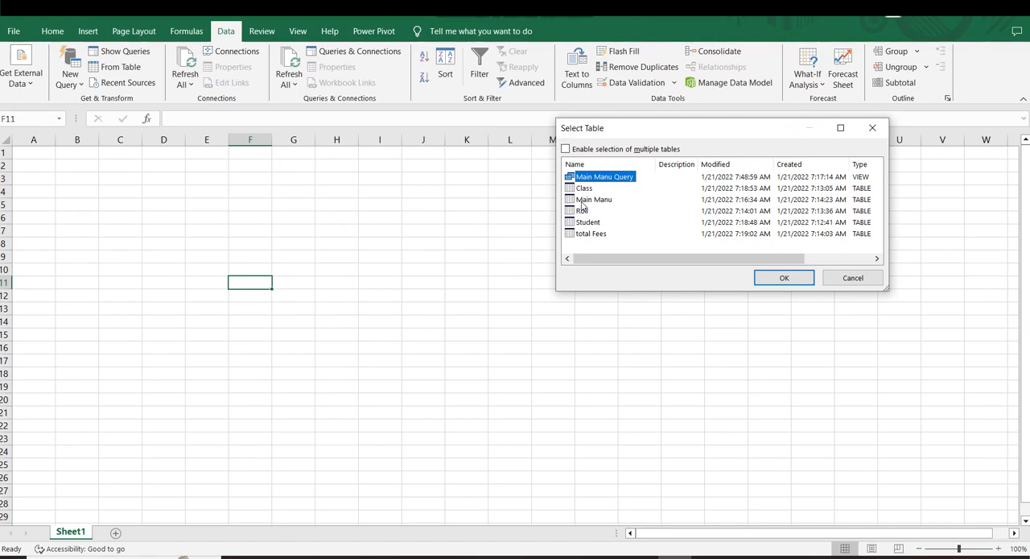
# Import the database's Class table as a table into the existing worksheet at Sheet1 range D2:G10.
pyautogui.click(582, 190)
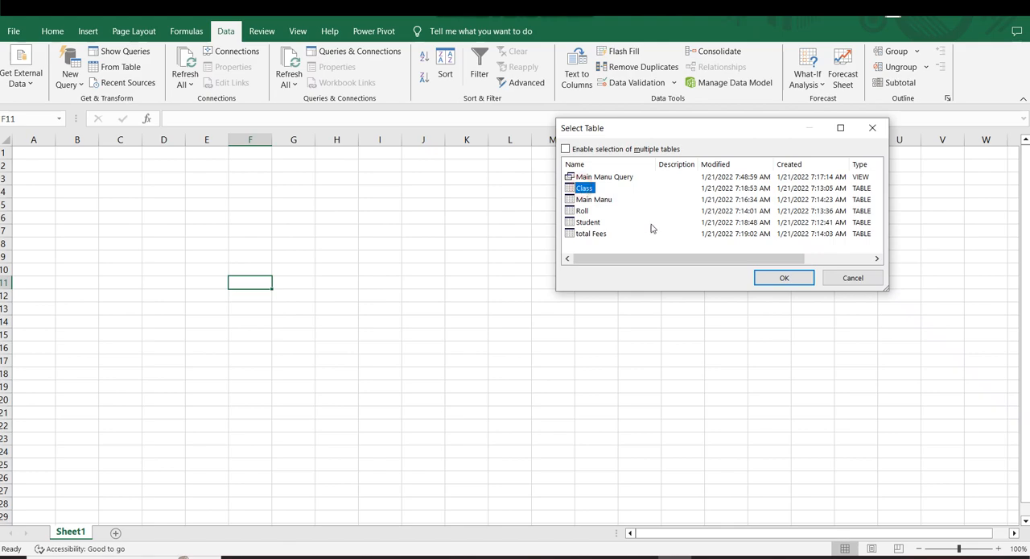
pyautogui.click(777, 276)
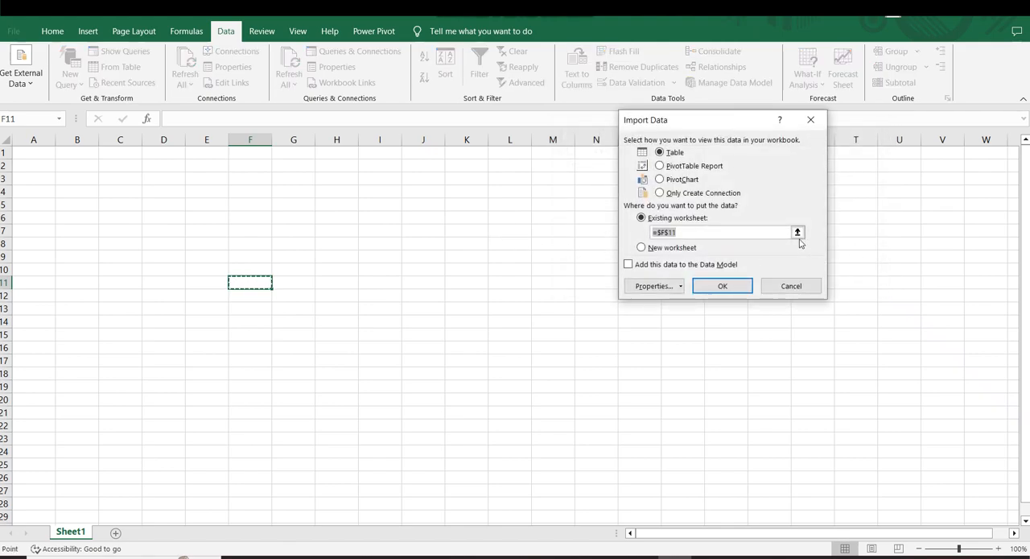
pyautogui.moveTo(155, 171); pyautogui.dragTo(311, 268)
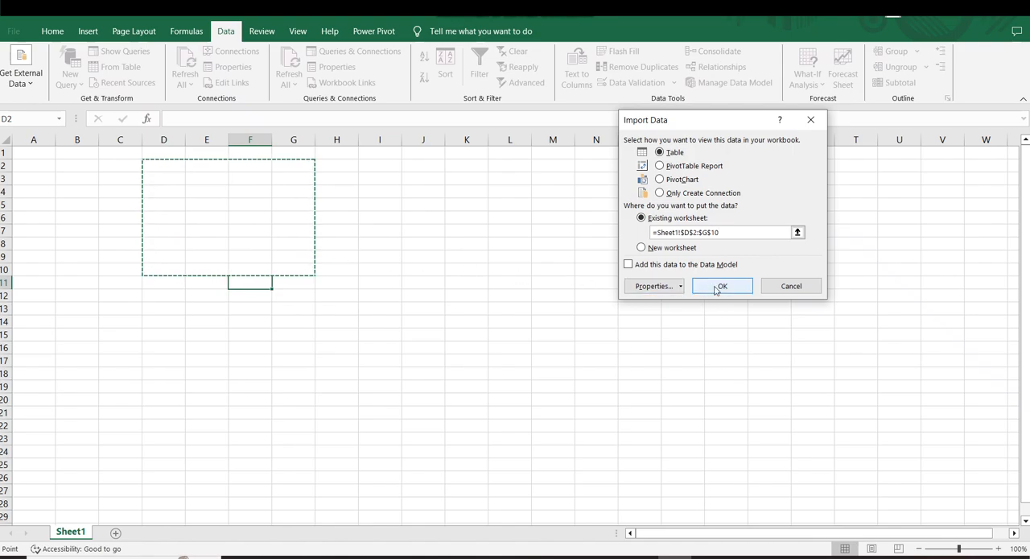
pyautogui.click(715, 286)
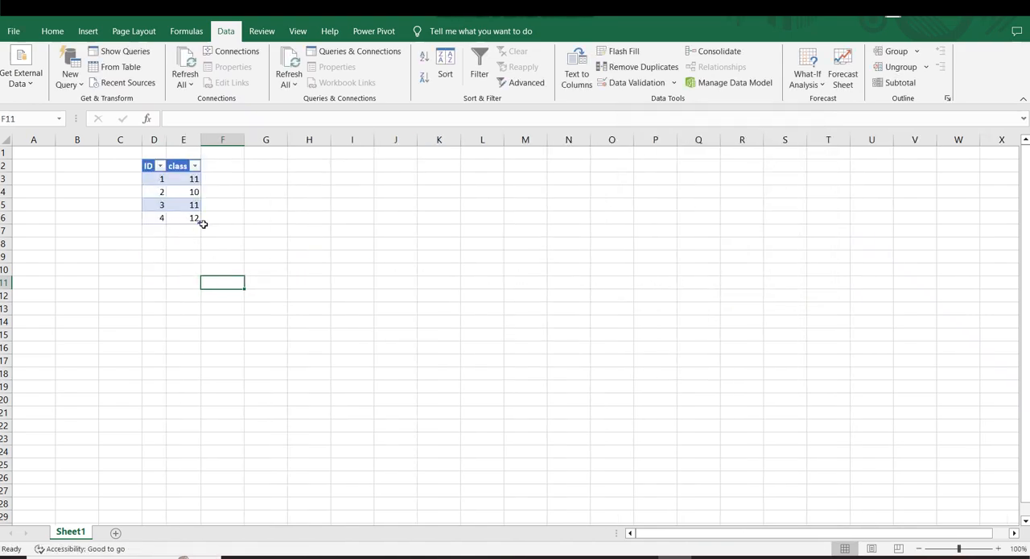
# Widen the class column of the imported table.
pyautogui.click(236, 230)
pyautogui.moveTo(201, 139); pyautogui.dragTo(278, 139)
pyautogui.moveTo(129, 165); pyautogui.dragTo(271, 207)
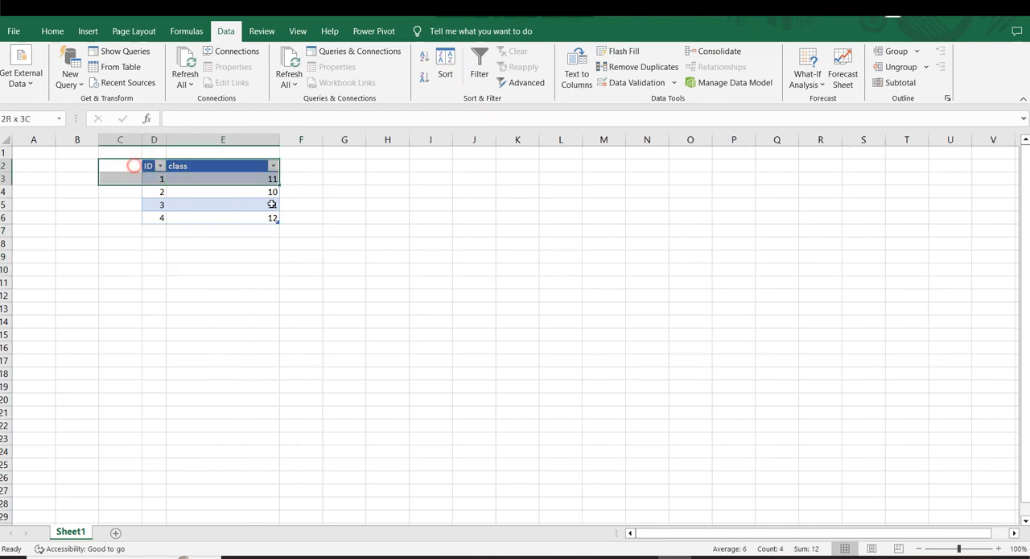
pyautogui.click(25, 81)
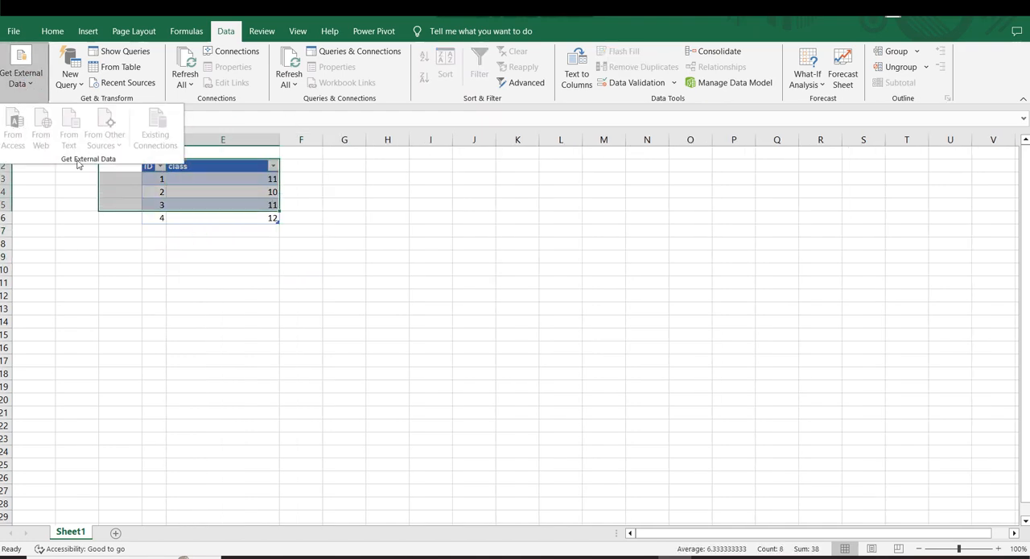
pyautogui.click(274, 290)
pyautogui.click(355, 283)
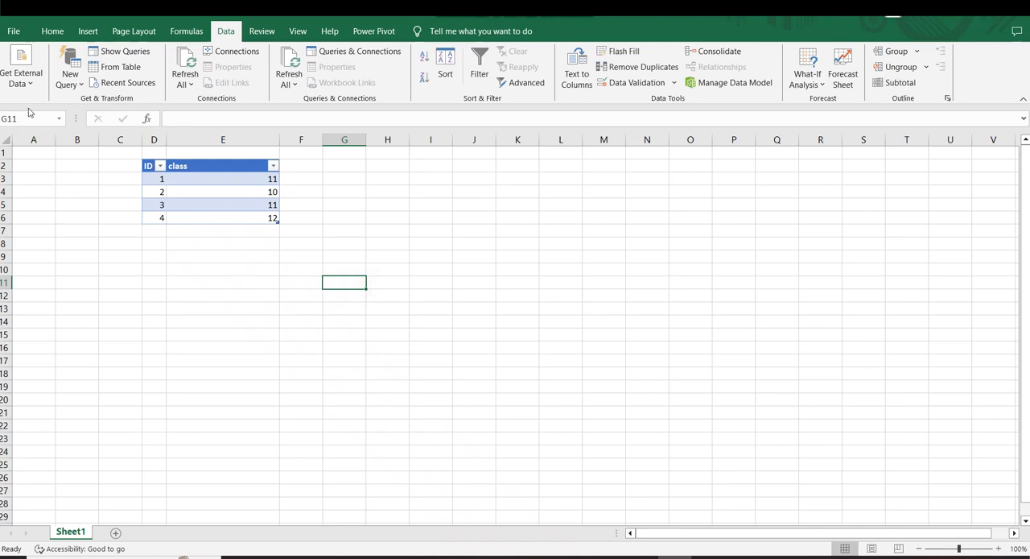
pyautogui.click(24, 77)
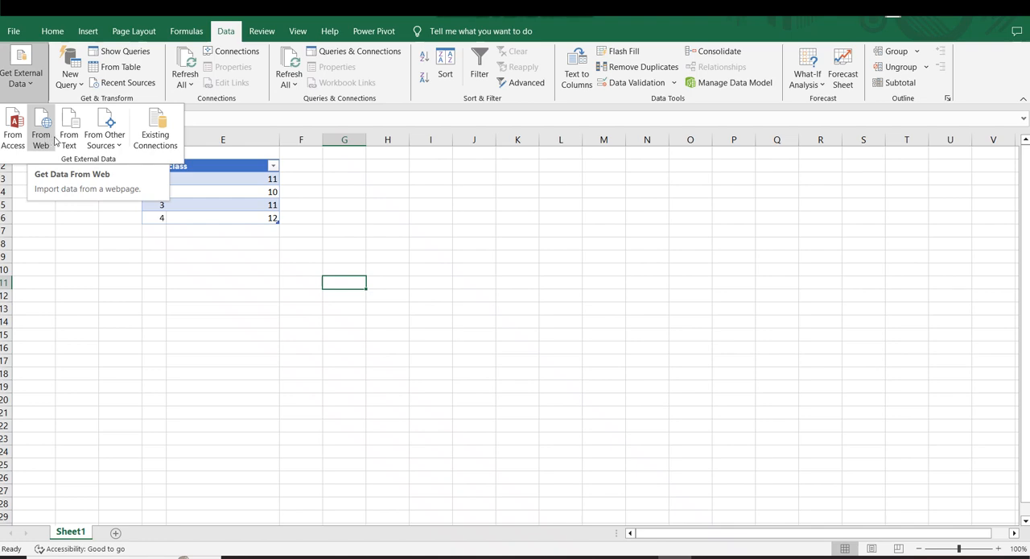
pyautogui.click(459, 278)
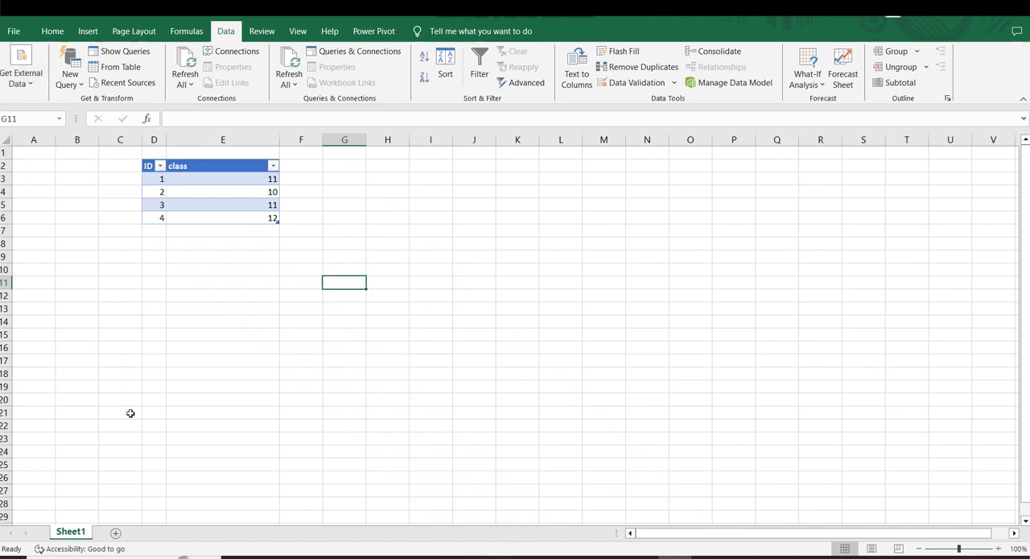
pyautogui.click(264, 402)
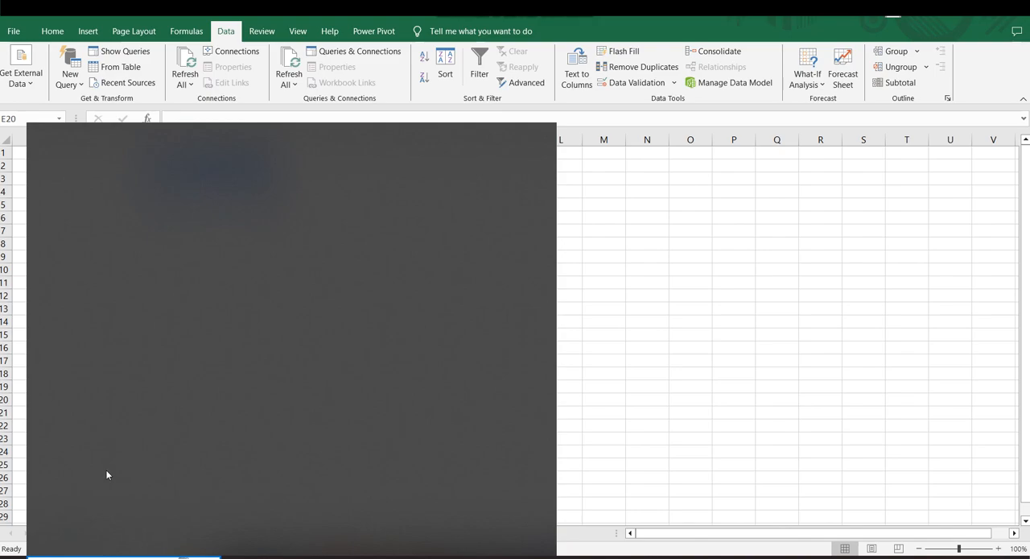
# Switch to Notepad and enter the headings Name, Class and Age with spacing between them, plus the first student's name below.
pyautogui.write('n')
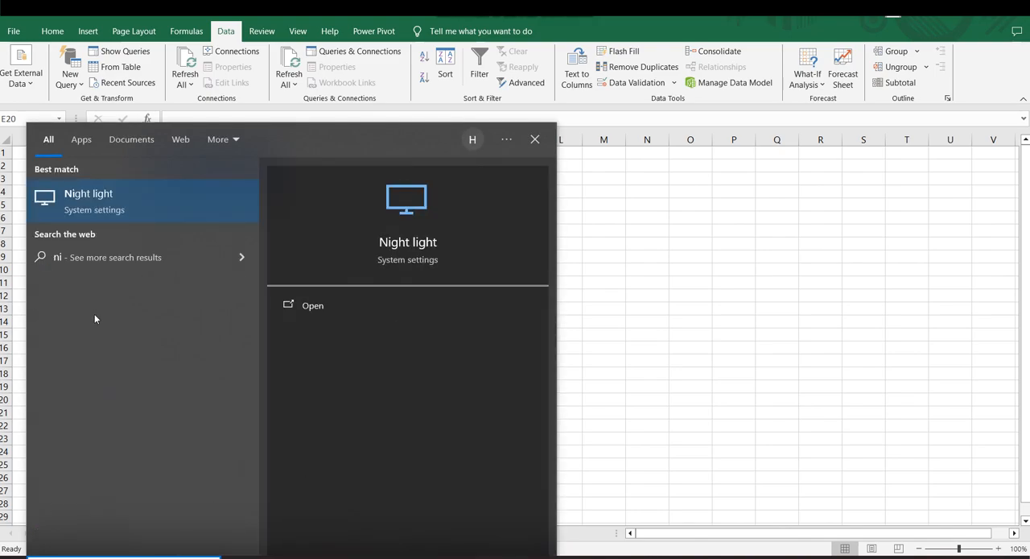
pyautogui.press('Return')
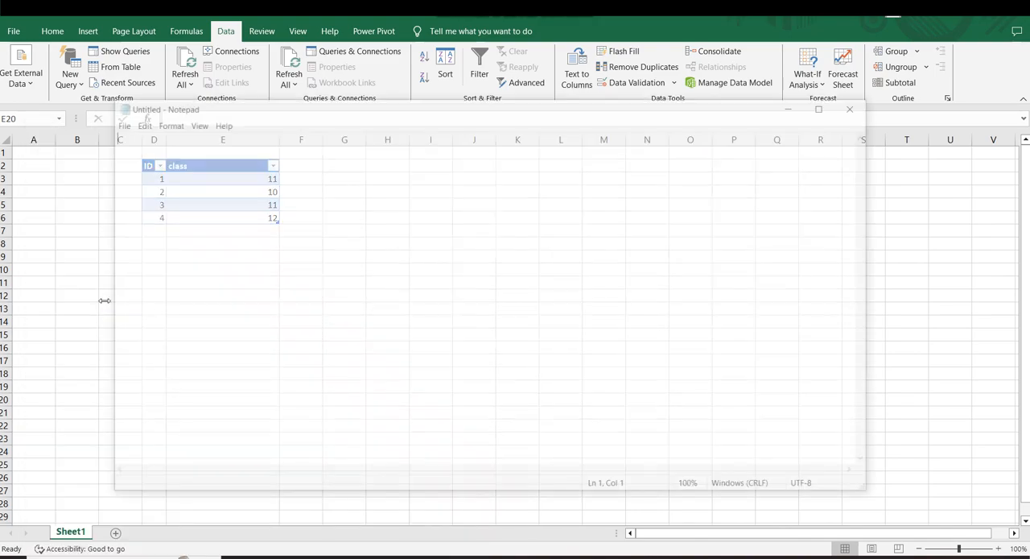
pyautogui.write('Name ')
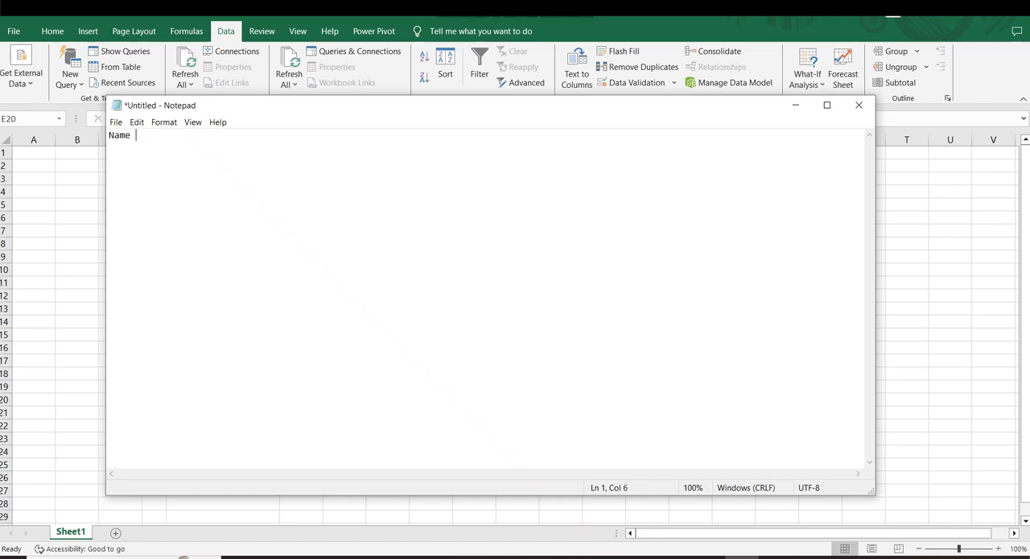
pyautogui.write('Class Age')
pyautogui.click(204, 186)
pyautogui.click(136, 135)
pyautogui.click(185, 135)
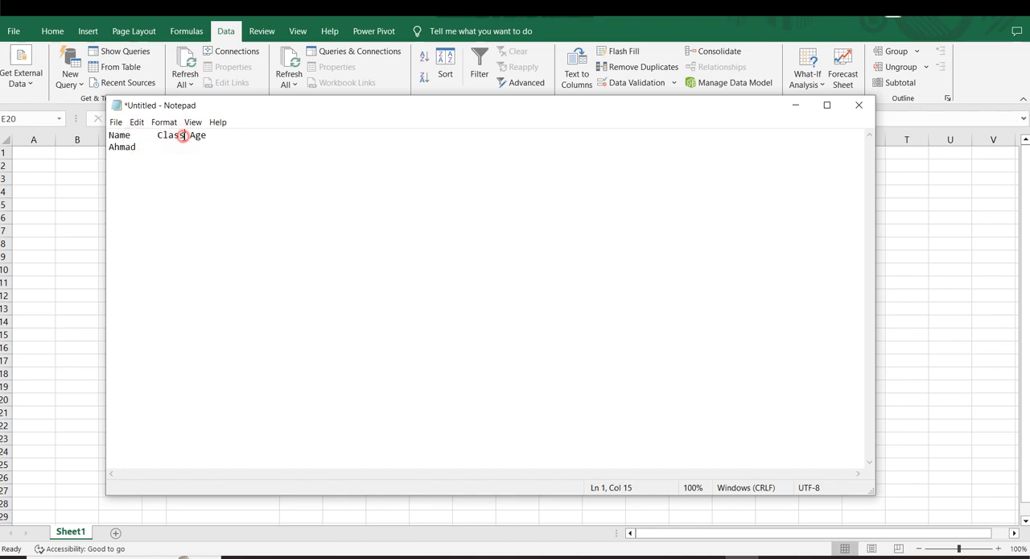
# Complete the student rows under the headings with class BS CS and ages 35 and 22, and add another student's row.
pyautogui.click(162, 152)
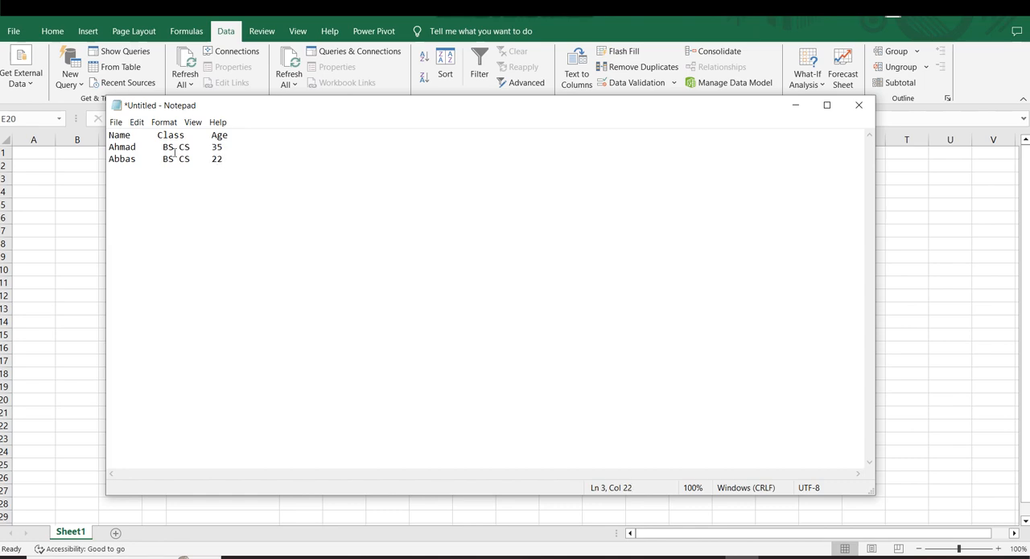
pyautogui.write('osa      BS CS     23')
# Save the Notepad text file on the Desktop under the name data.
pyautogui.click(115, 122)
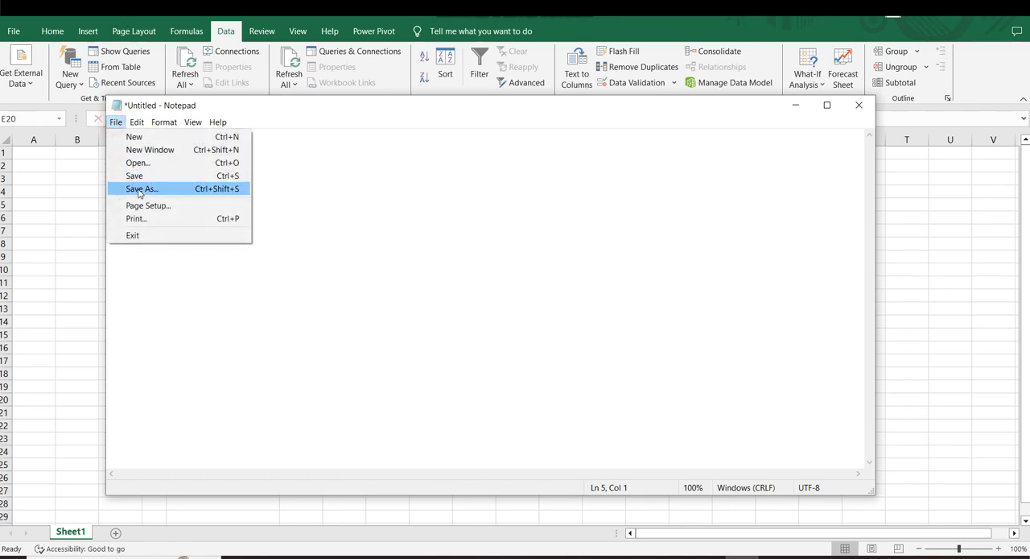
pyautogui.click(141, 196)
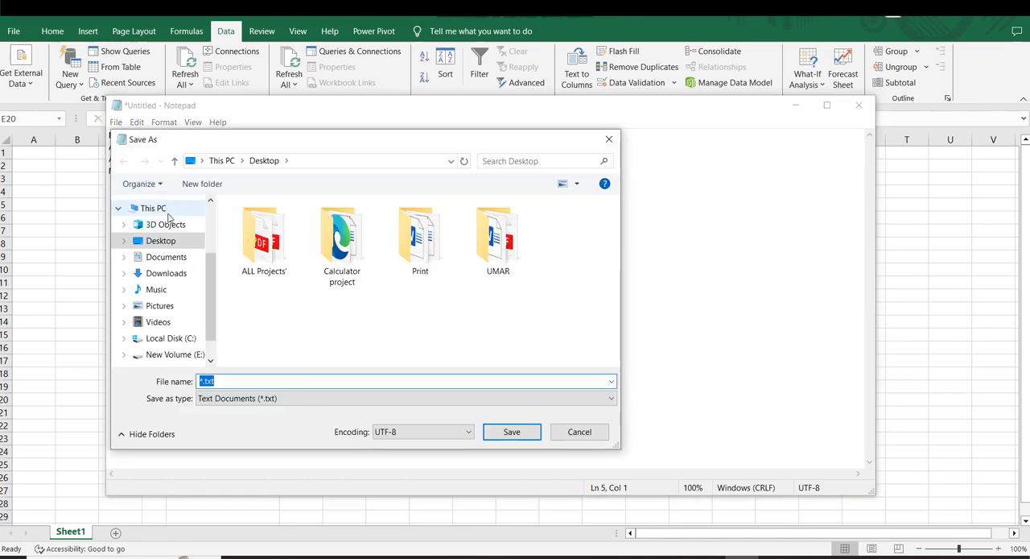
pyautogui.doubleClick(203, 381)
pyautogui.press('BackSpace')
pyautogui.write('data')
pyautogui.press('Return')
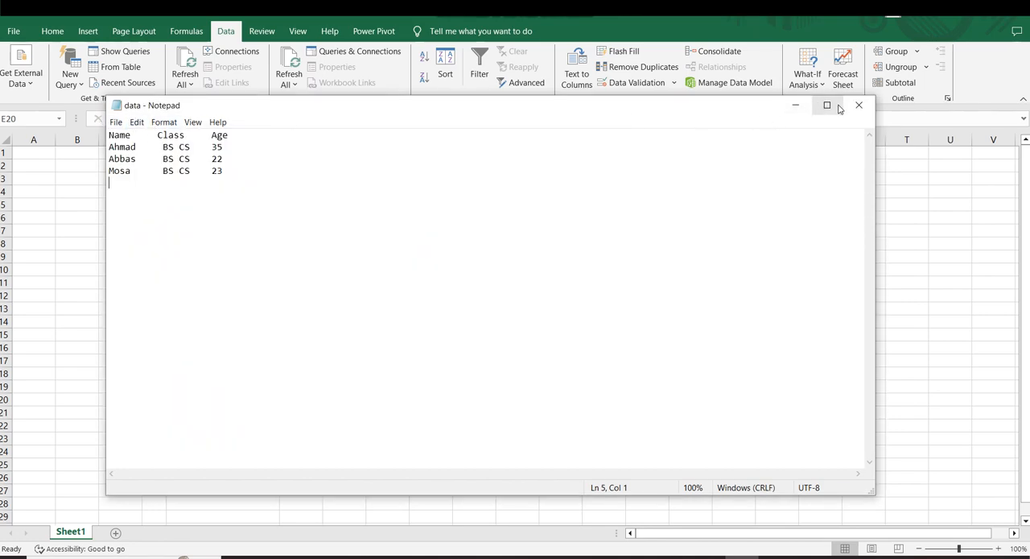
# Switch back to Excel, add a new worksheet and select its cell B2.
pyautogui.click(796, 105)
pyautogui.click(344, 279)
pyautogui.click(345, 205)
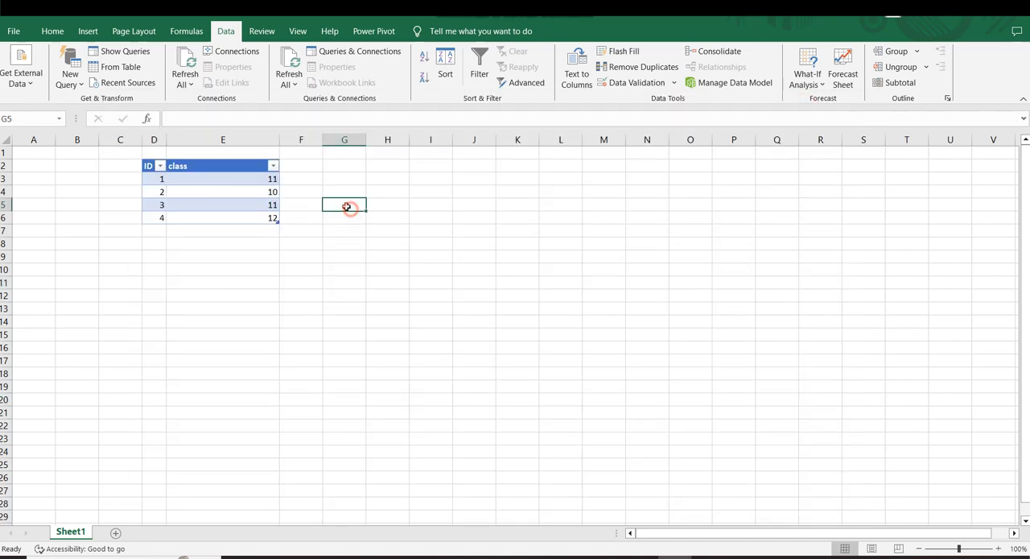
pyautogui.click(115, 532)
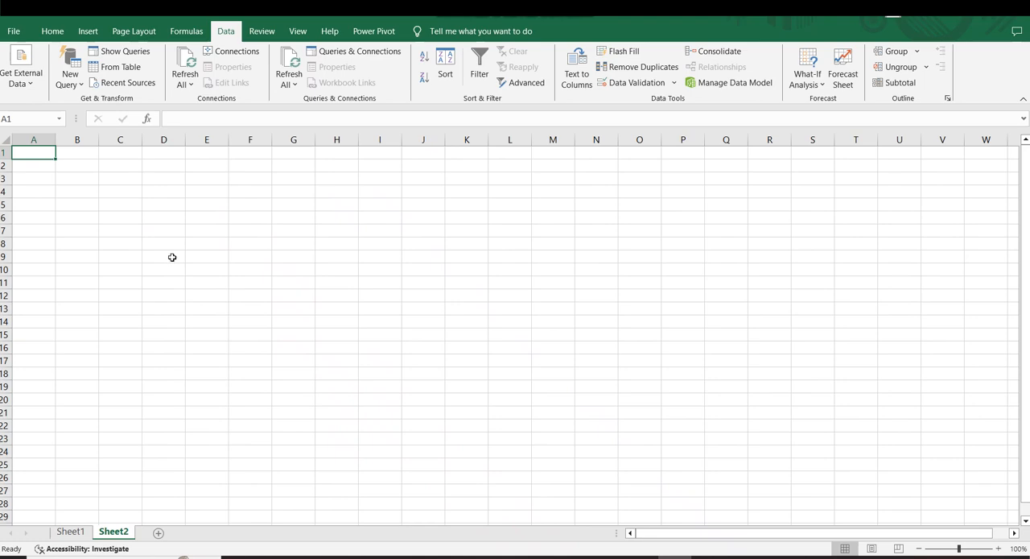
pyautogui.scroll(5, 173, 257)
pyautogui.click(157, 190)
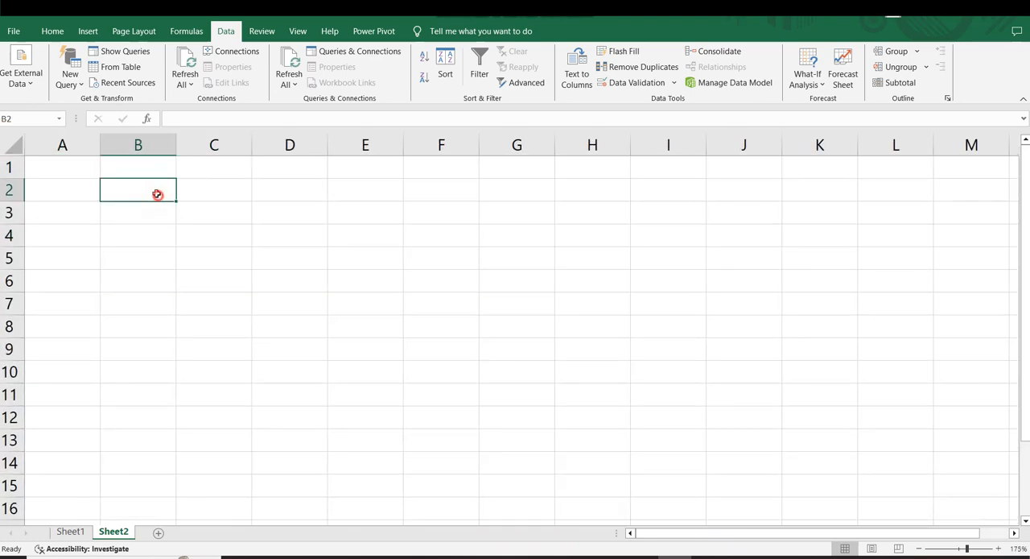
# Start an external data import from text and choose the data file on the Desktop.
pyautogui.click(32, 83)
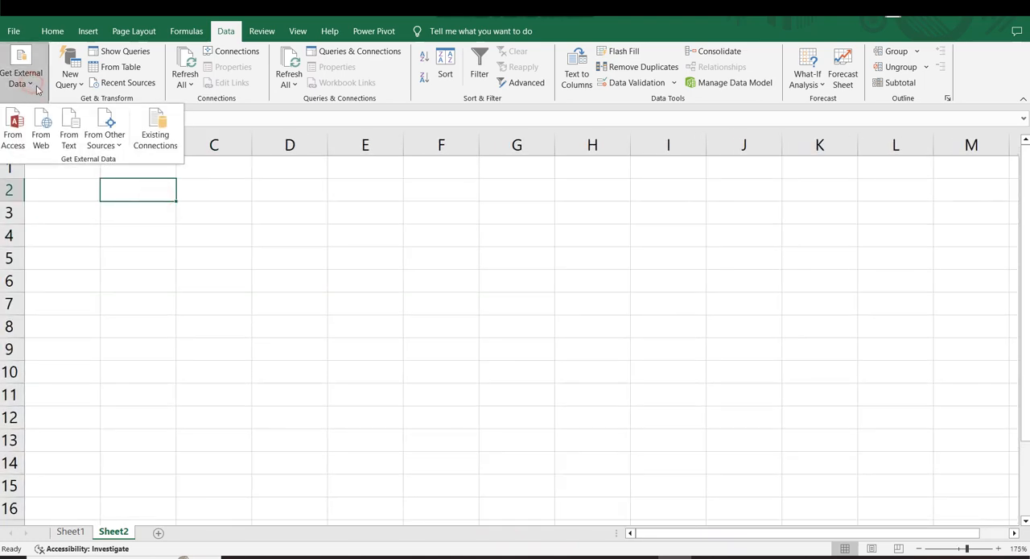
pyautogui.click(68, 134)
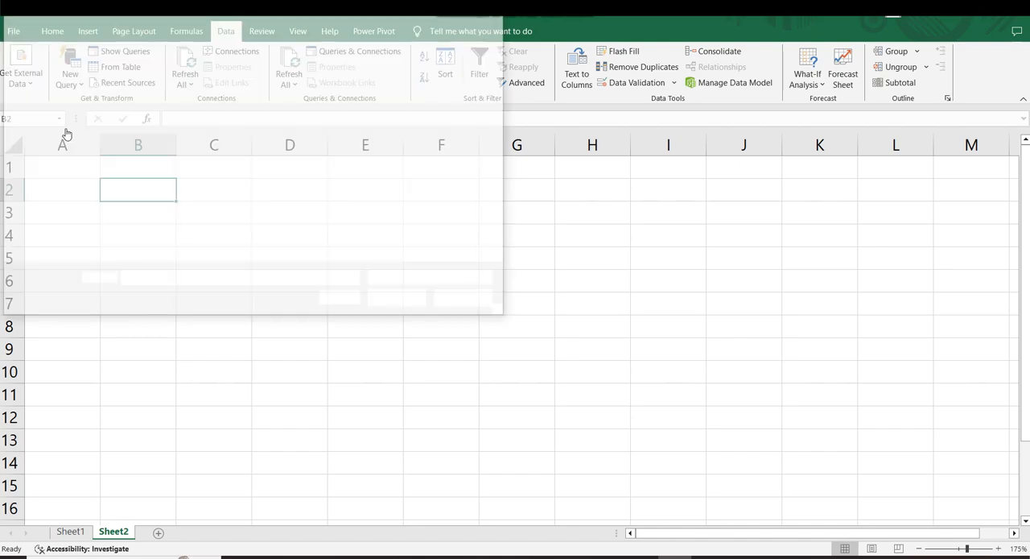
pyautogui.click(47, 134)
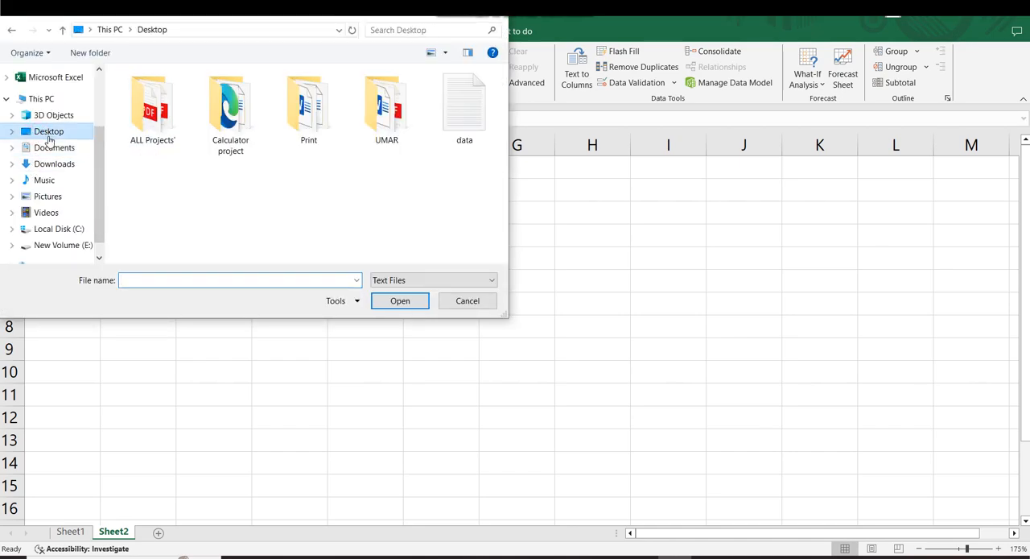
pyautogui.click(463, 128)
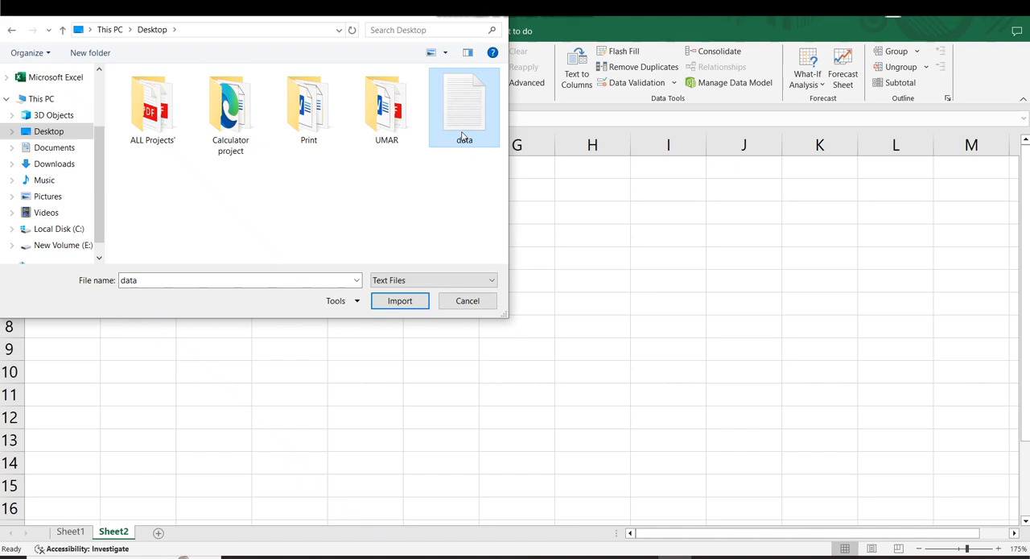
pyautogui.click(394, 301)
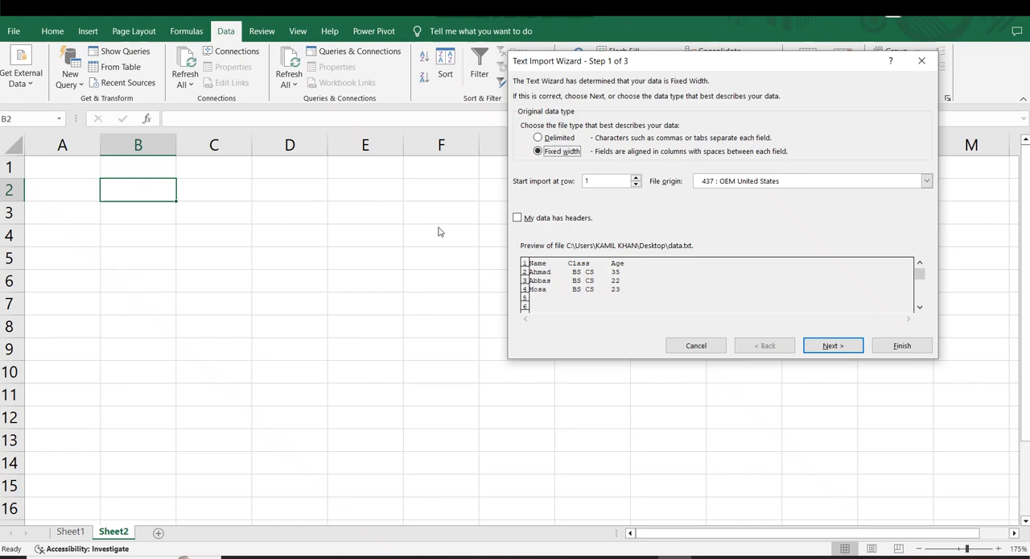
# Complete the text import as Fixed width with General column format, placing the data in the existing worksheet at $B$2.
pyautogui.click(827, 346)
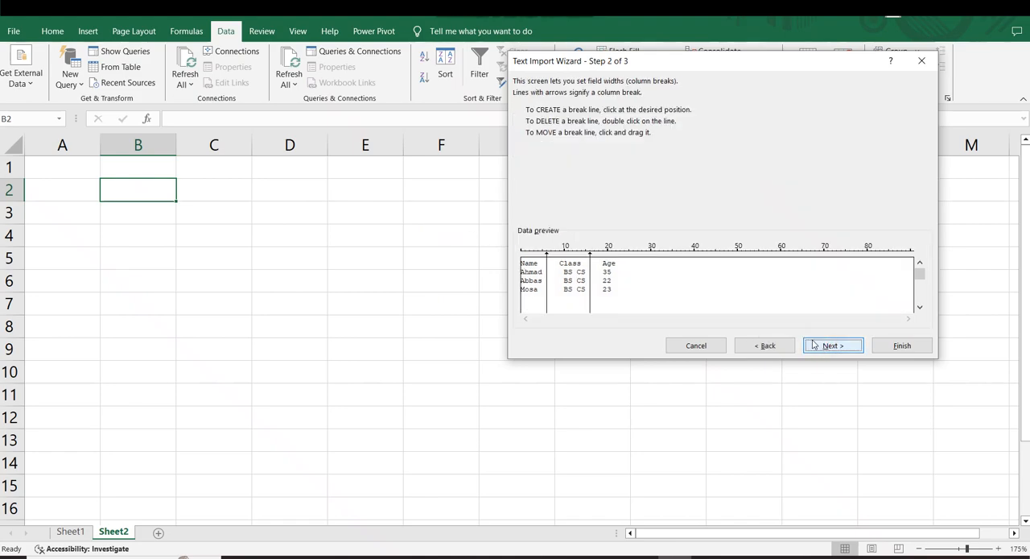
pyautogui.click(824, 347)
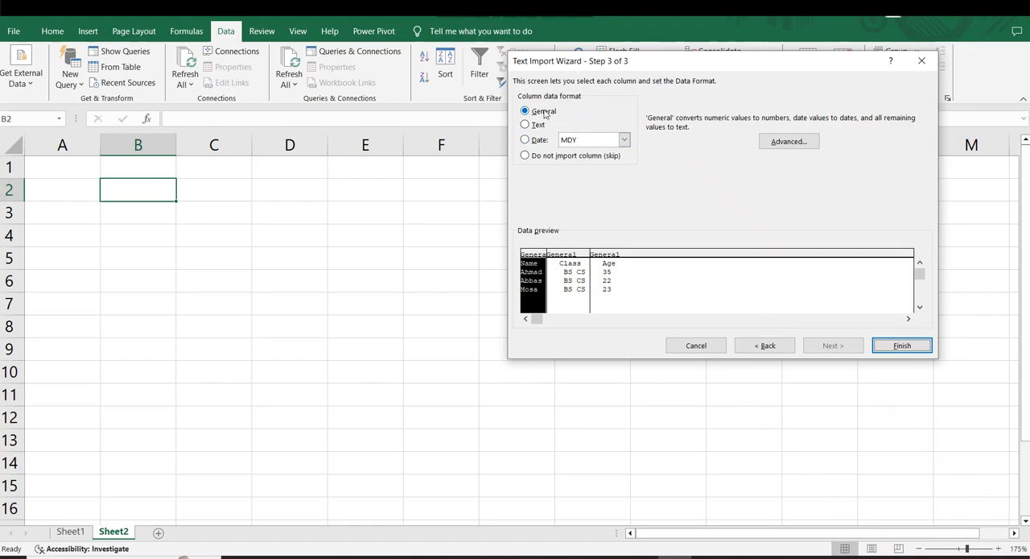
pyautogui.click(885, 351)
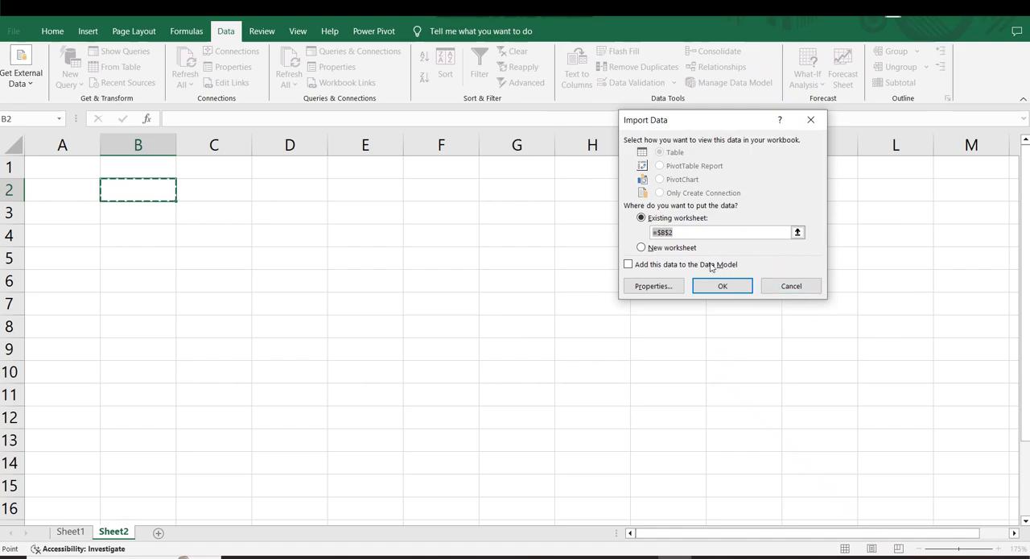
pyautogui.click(712, 286)
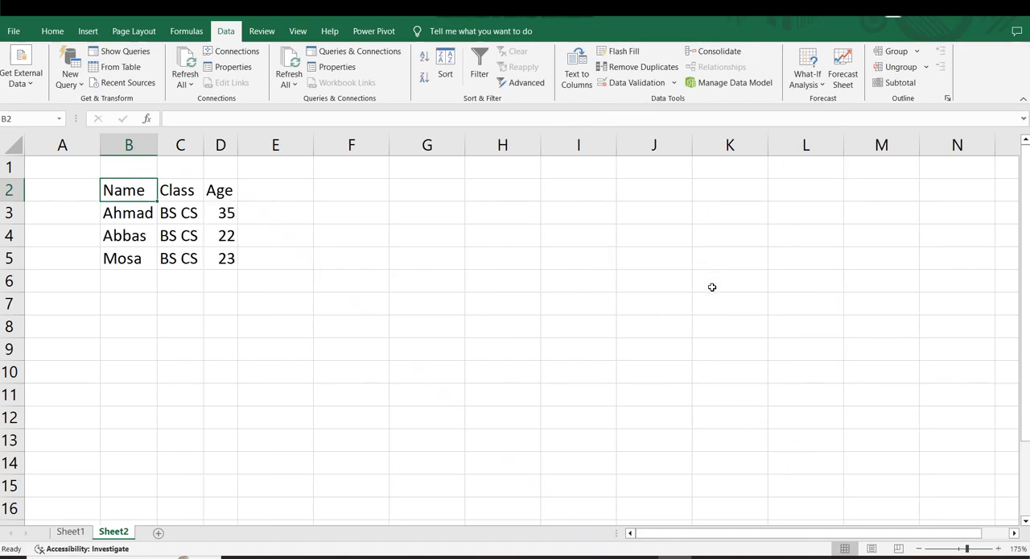
# Widen the Age and Class columns of the imported text data.
pyautogui.click(248, 278)
pyautogui.moveTo(108, 189); pyautogui.dragTo(218, 257)
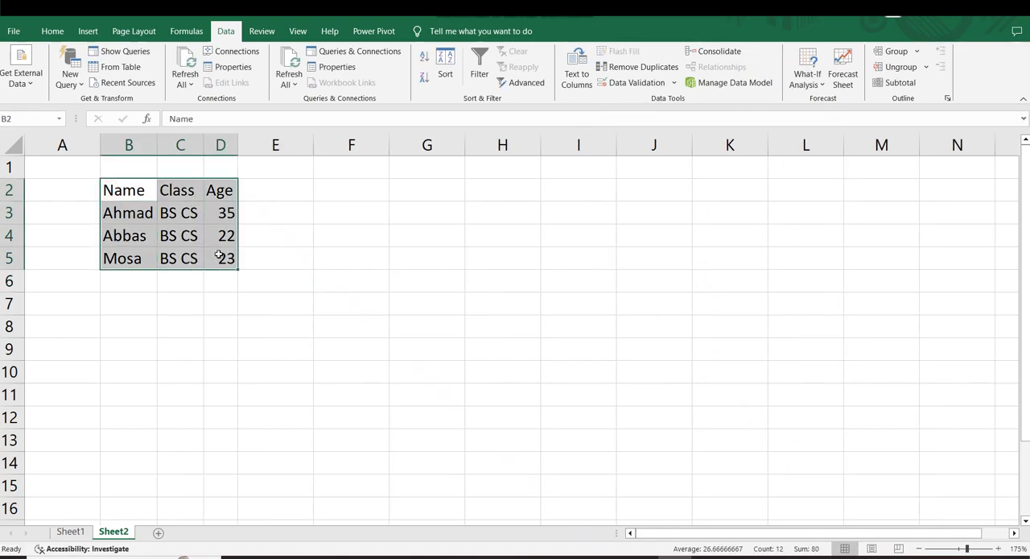
pyautogui.click(219, 318)
pyautogui.moveTo(238, 149); pyautogui.dragTo(264, 144)
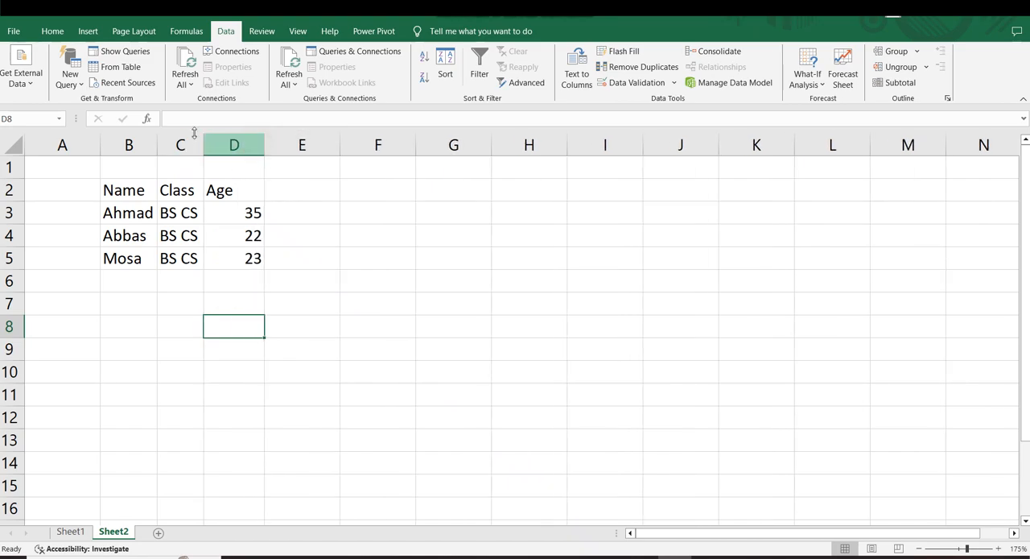
pyautogui.moveTo(201, 139); pyautogui.dragTo(212, 141)
pyautogui.click(290, 242)
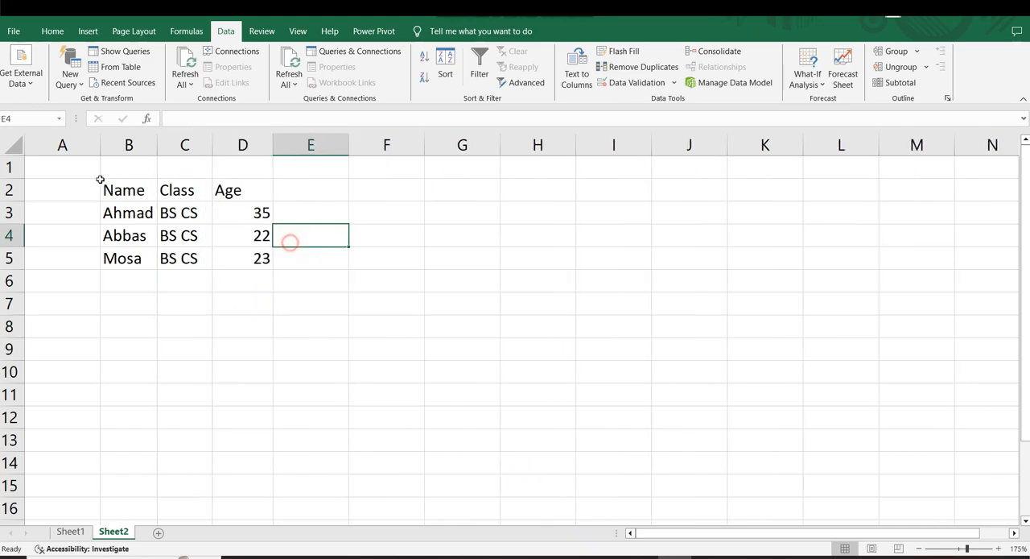
# Centre the contents of the imported range B2:D5 horizontally.
pyautogui.moveTo(110, 182); pyautogui.dragTo(242, 256)
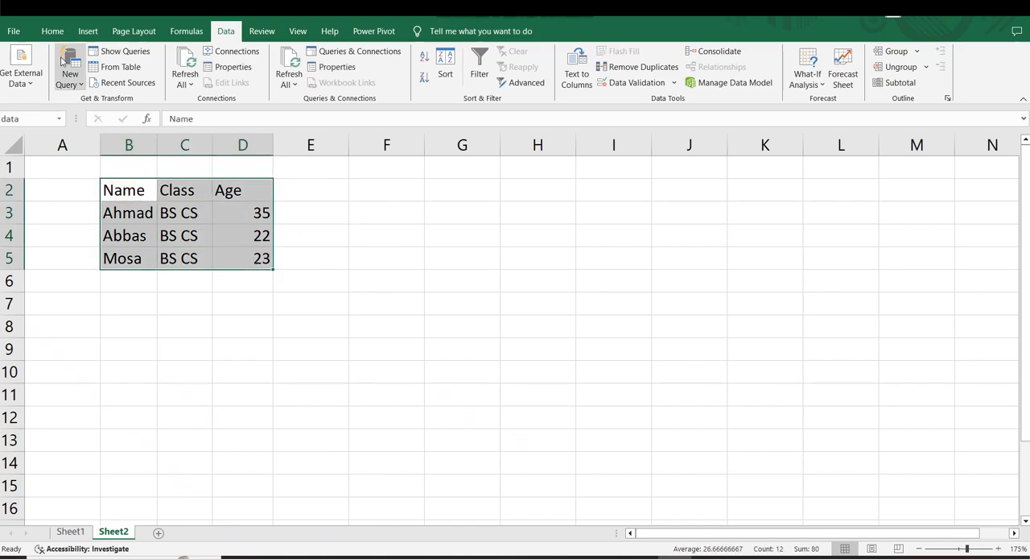
pyautogui.click(51, 32)
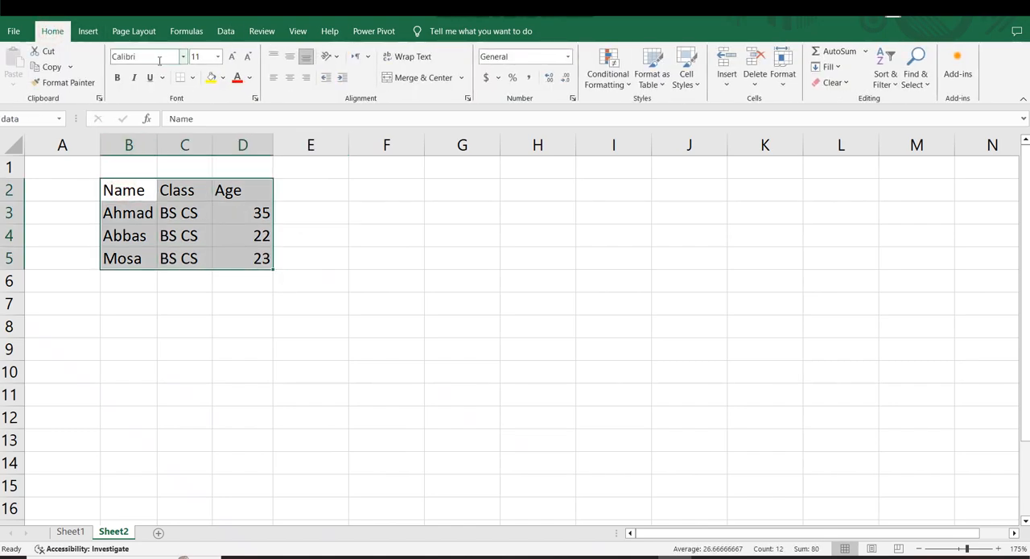
pyautogui.click(289, 77)
pyautogui.click(308, 233)
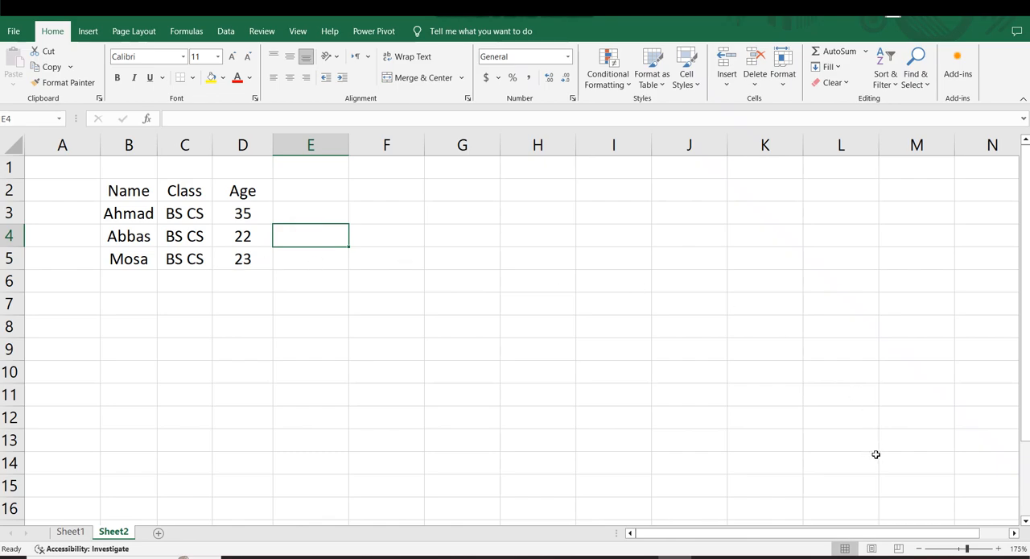
# Switch to the data file in Notepad and paste two copies of the three student rows below the existing ones.
pyautogui.click(735, 555)
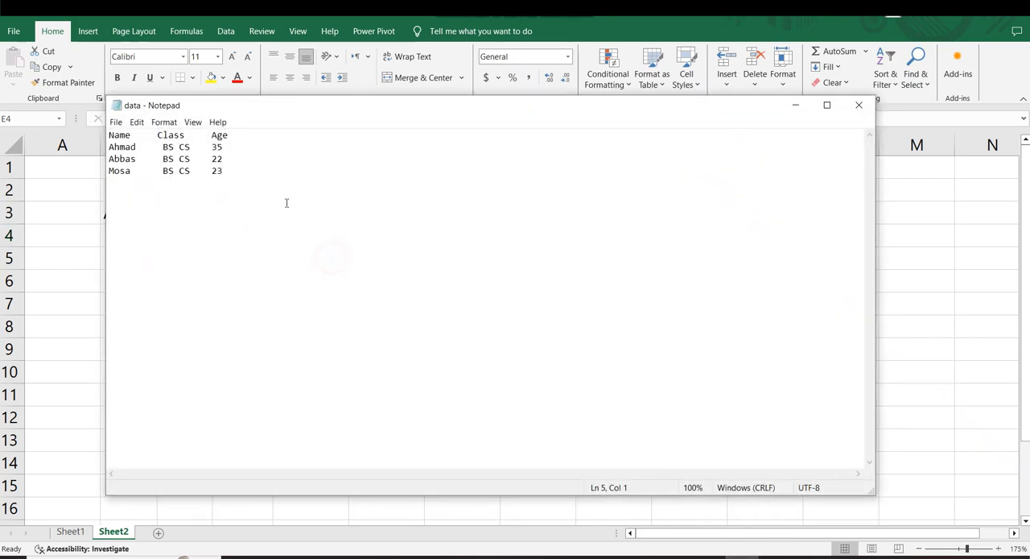
pyautogui.moveTo(237, 182); pyautogui.dragTo(109, 146)
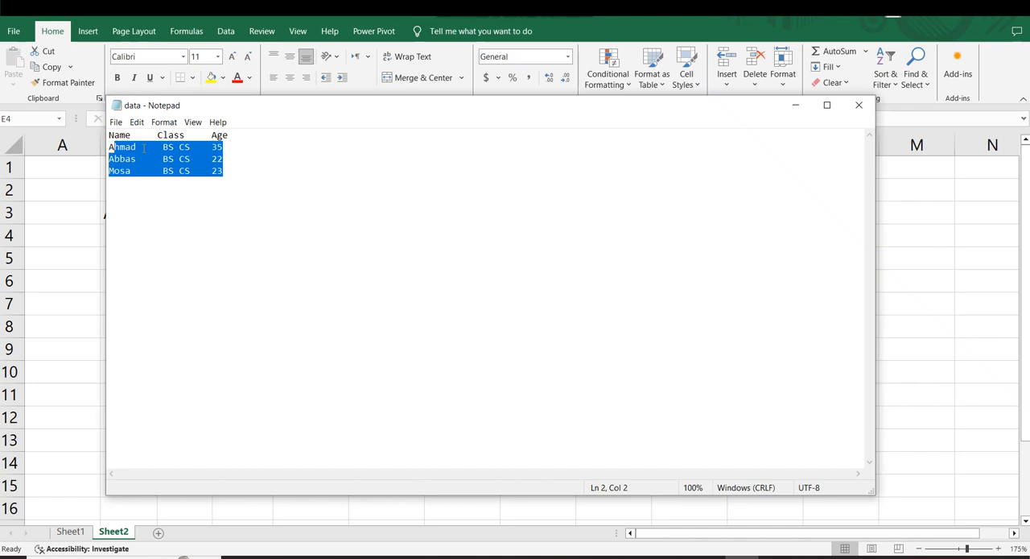
pyautogui.moveTo(225, 185); pyautogui.dragTo(109, 145)
pyautogui.hotkey('ctrl', 'c')
pyautogui.click(117, 189)
pyautogui.hotkey('ctrl', 'v')
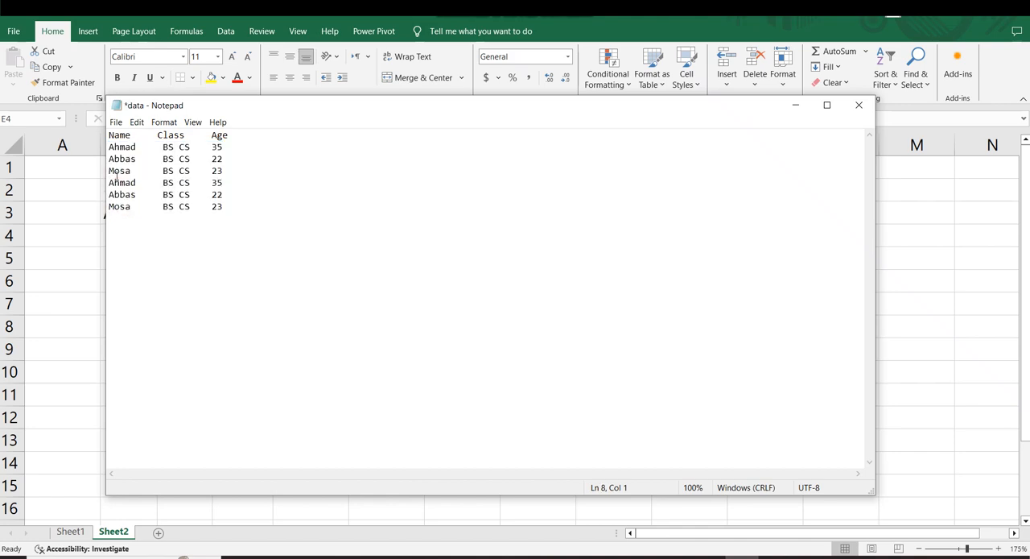
pyautogui.hotkey('ctrl', 'v')
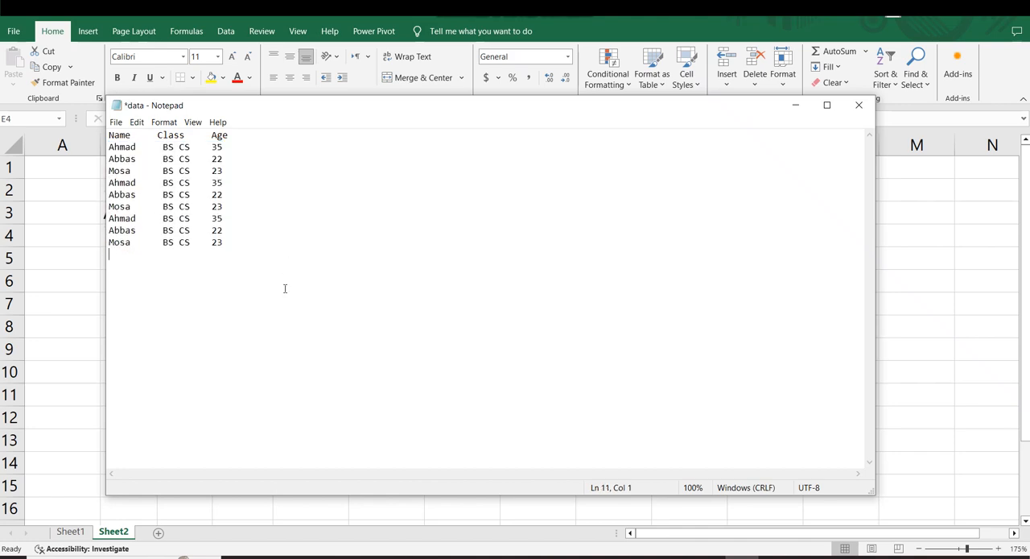
# Save the extended data text file.
pyautogui.moveTo(284, 288); pyautogui.dragTo(154, 187)
pyautogui.click(602, 193)
pyautogui.hotkey('ctrl', 's')
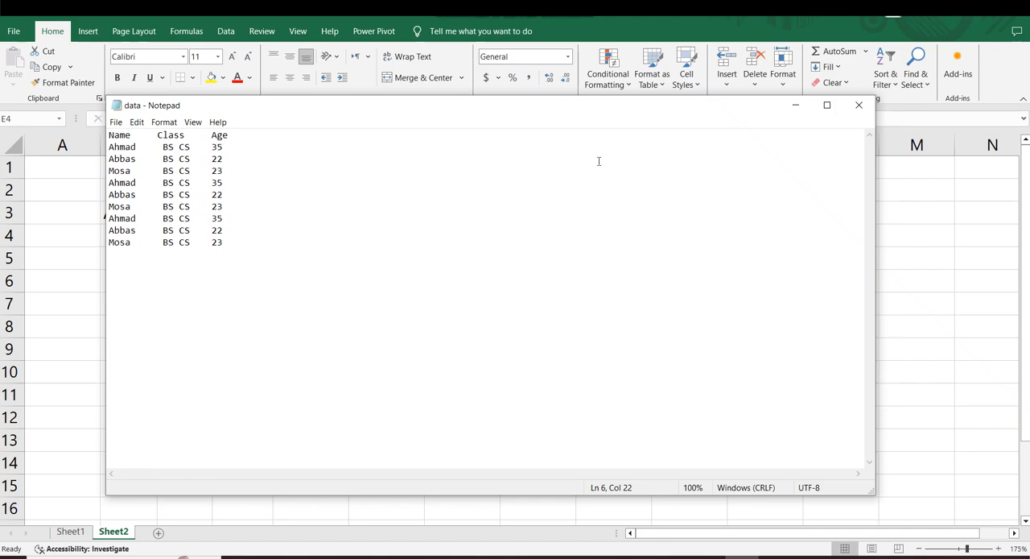
# Return to Excel and select cell B6 directly below the imported rows.
pyautogui.click(796, 105)
pyautogui.click(195, 274)
pyautogui.moveTo(195, 274); pyautogui.dragTo(85, 190)
pyautogui.click(272, 303)
pyautogui.click(103, 283)
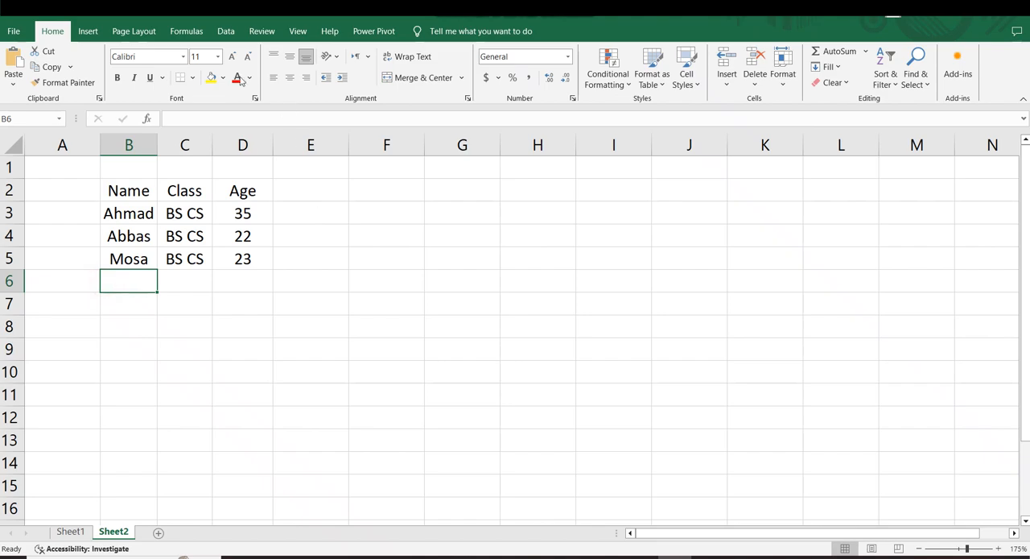
# Refresh all connections, choosing the data text file on the Desktop as the source.
pyautogui.click(225, 30)
pyautogui.click(22, 77)
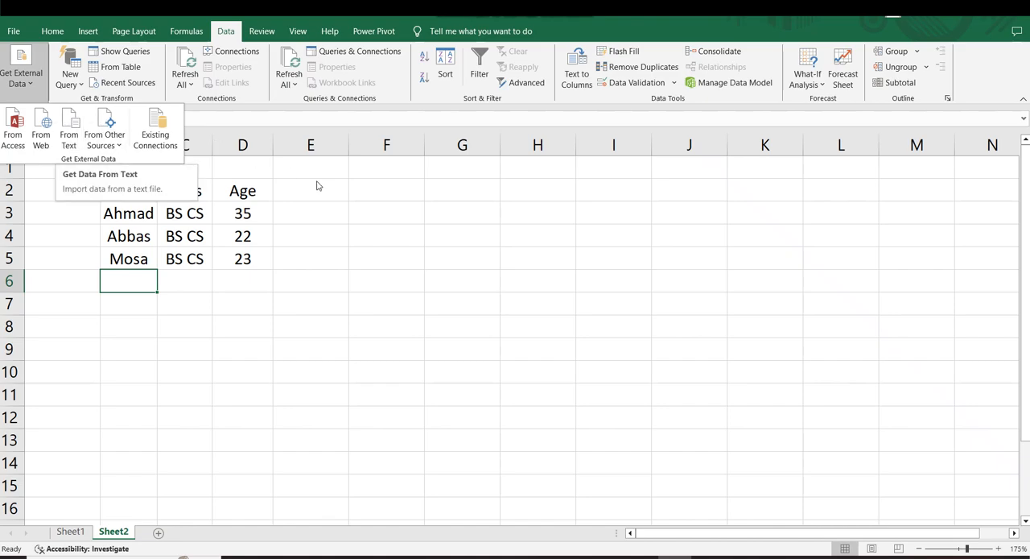
pyautogui.click(358, 205)
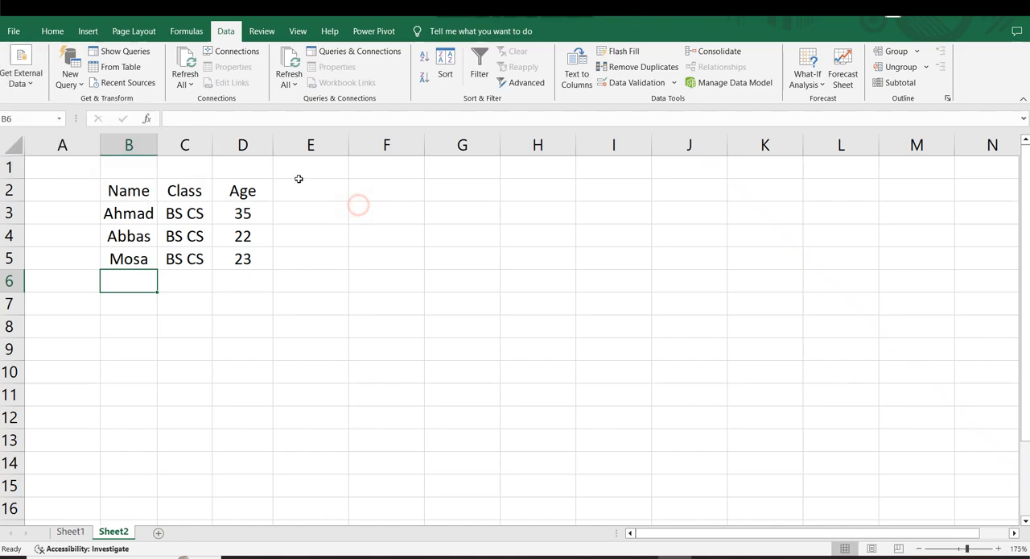
pyautogui.click(186, 80)
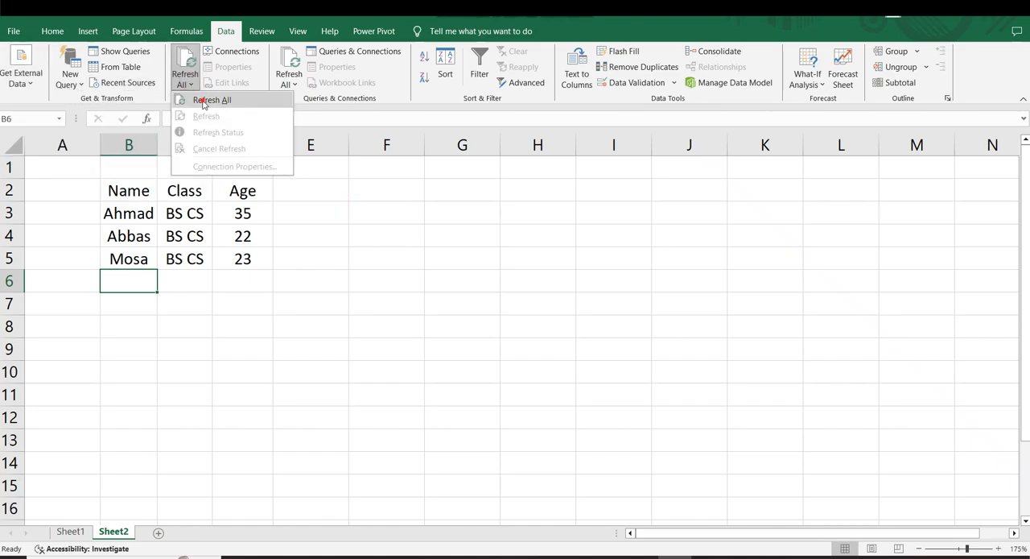
pyautogui.click(211, 100)
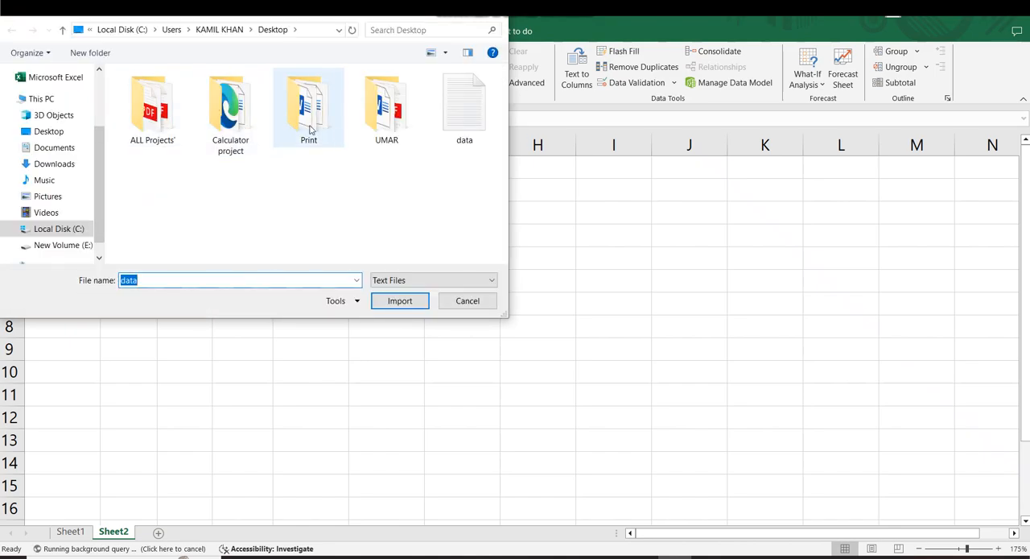
pyautogui.click(463, 120)
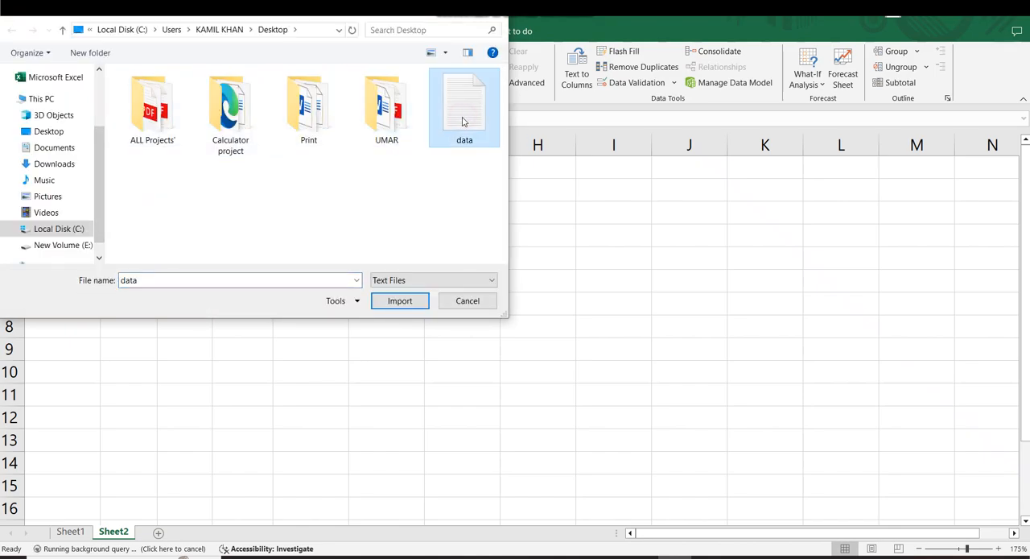
pyautogui.click(396, 300)
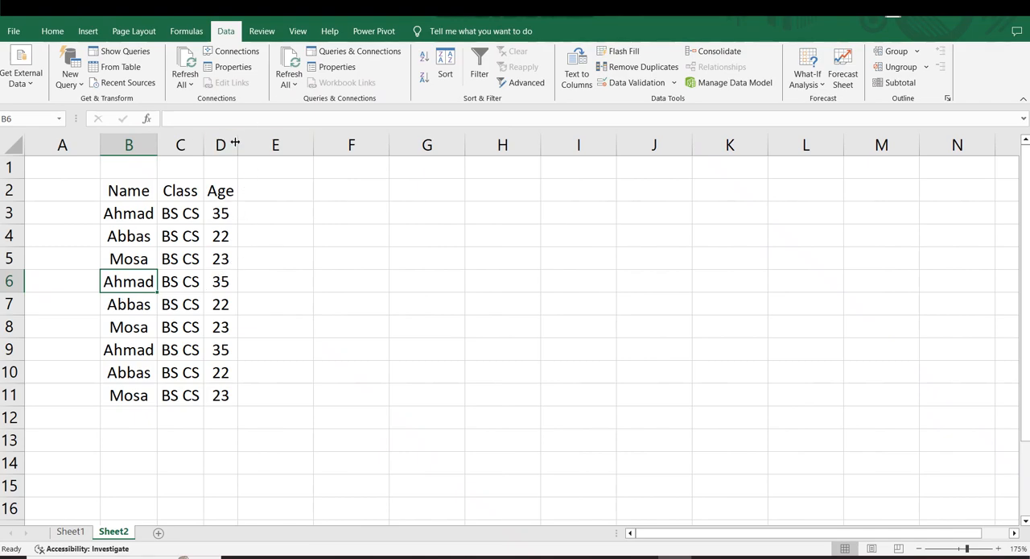
# Widen the Age column of the refreshed data.
pyautogui.moveTo(238, 146); pyautogui.dragTo(260, 147)
pyautogui.click(284, 233)
pyautogui.moveTo(110, 178); pyautogui.dragTo(217, 407)
pyautogui.moveTo(311, 393); pyautogui.dragTo(311, 374)
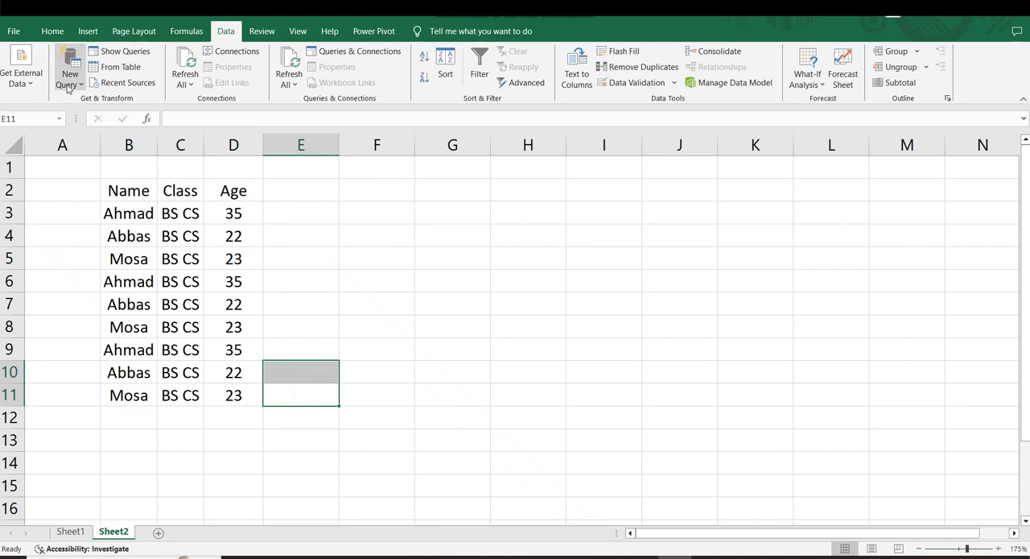
# Review the existing connections available to the workbook and close the list without opening any.
pyautogui.click(32, 84)
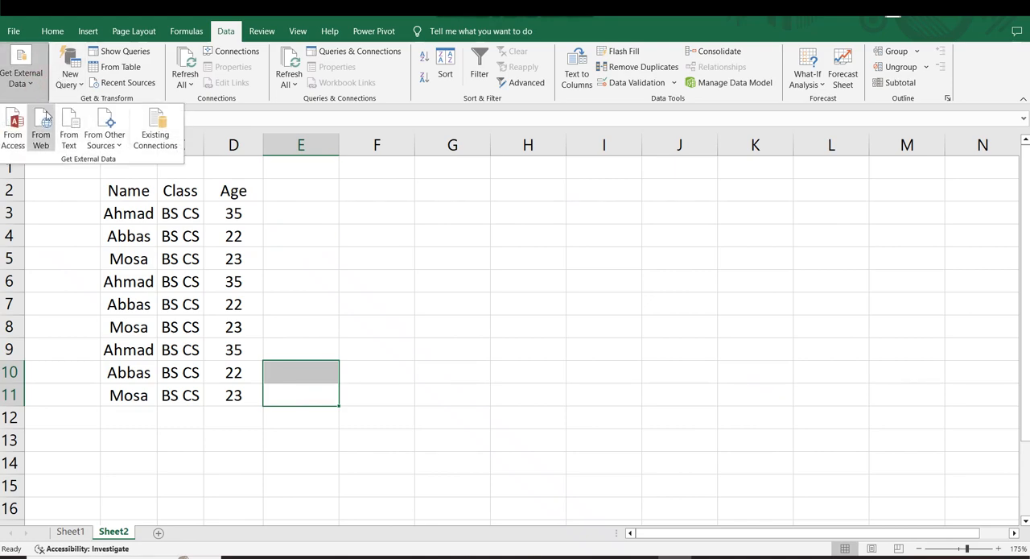
pyautogui.click(157, 137)
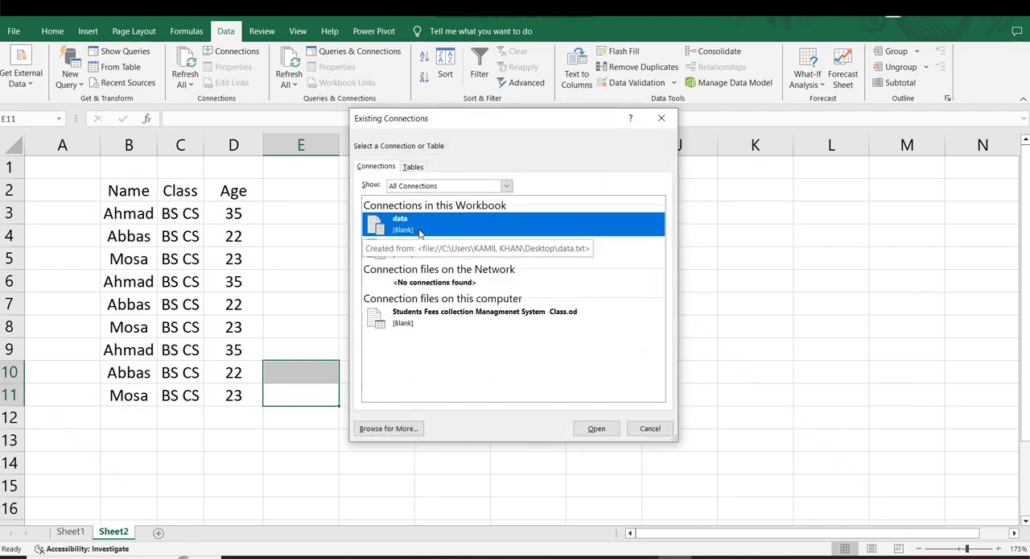
pyautogui.click(650, 427)
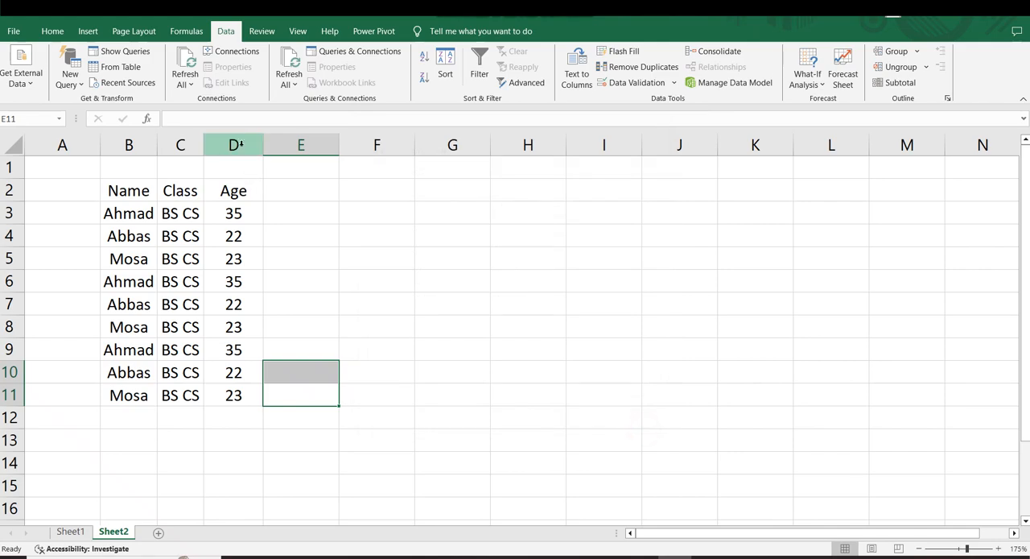
# Examine the file and database source options offered for a new query.
pyautogui.click(70, 78)
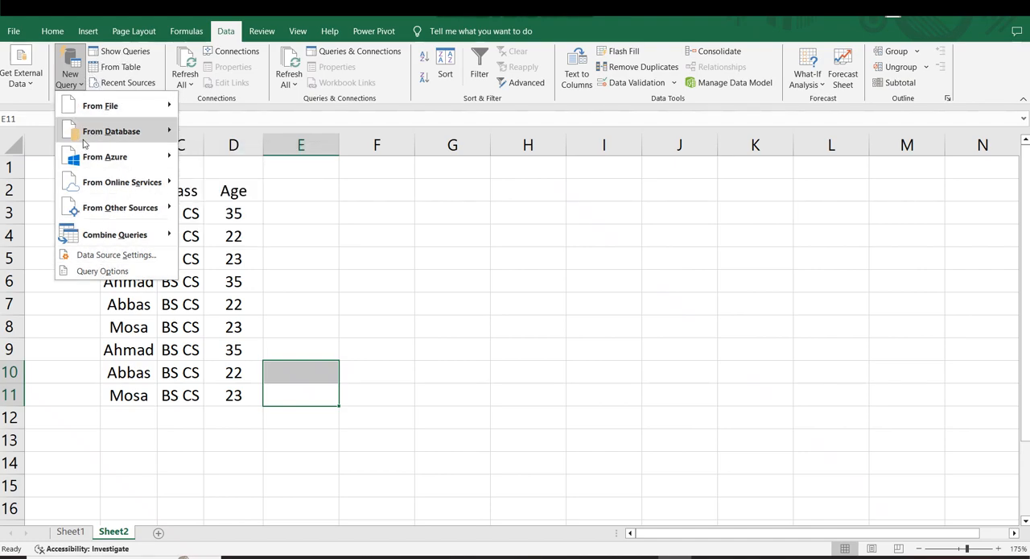
pyautogui.moveTo(113, 110)
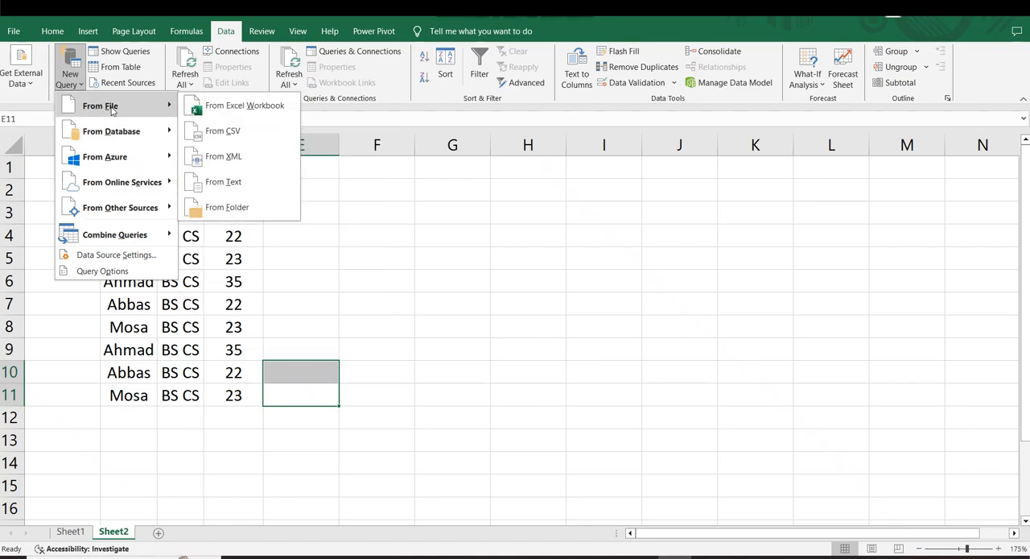
pyautogui.moveTo(137, 135)
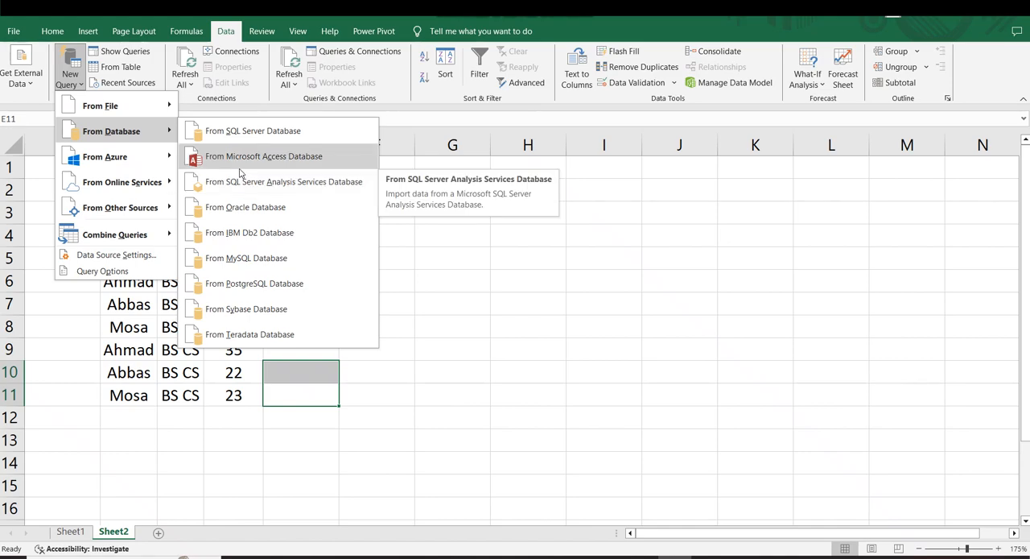
pyautogui.click(508, 253)
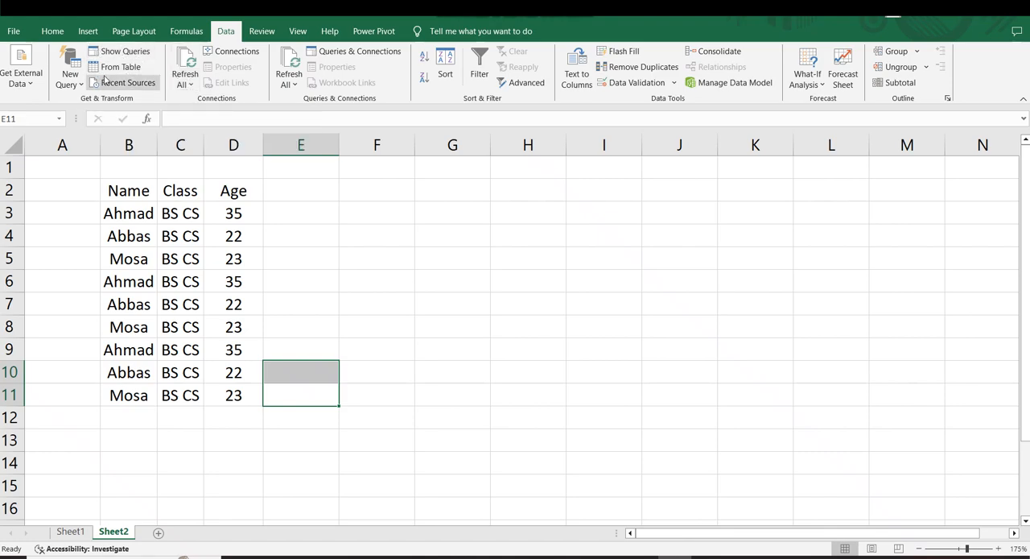
pyautogui.click(276, 215)
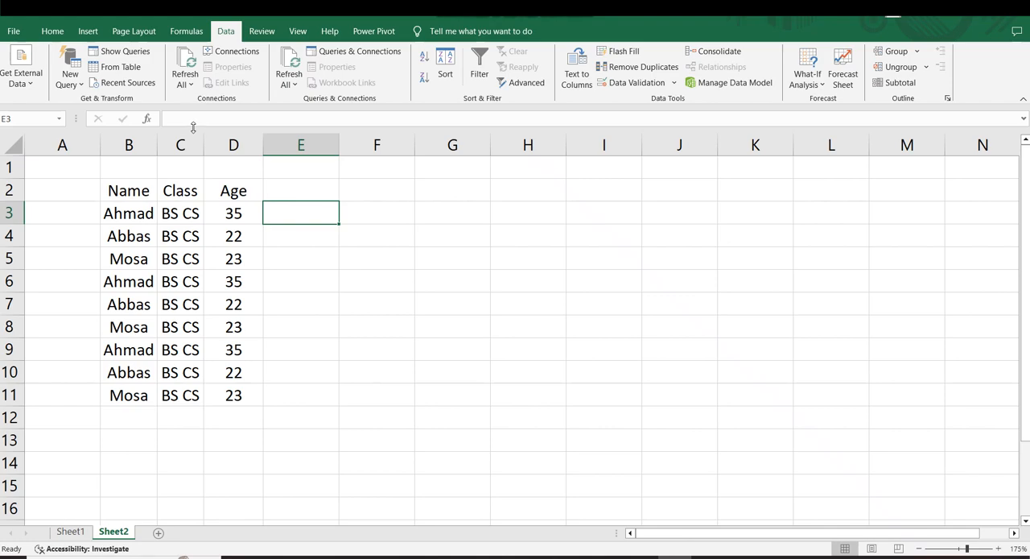
# Check the Refresh All options and review the list of workbook connections.
pyautogui.click(190, 84)
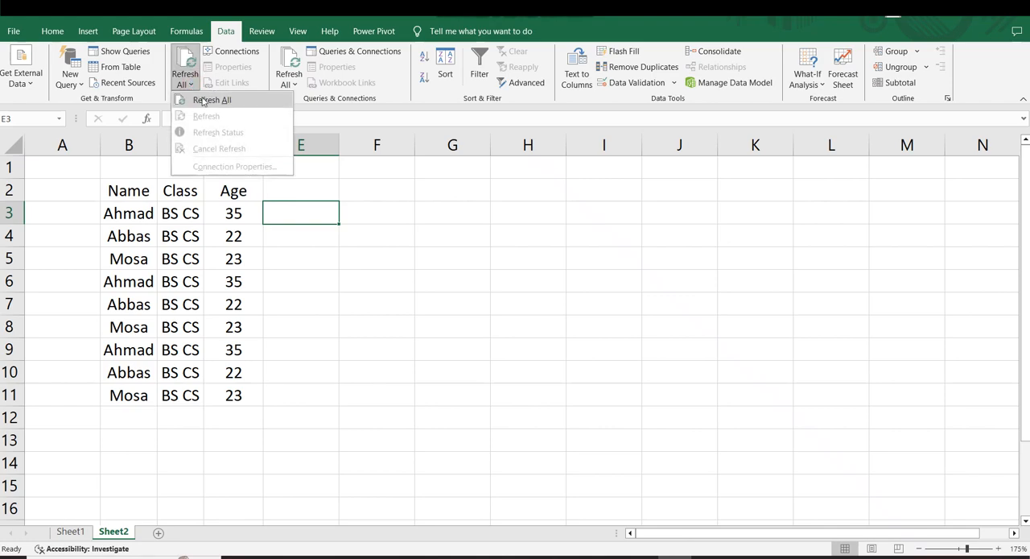
pyautogui.click(279, 221)
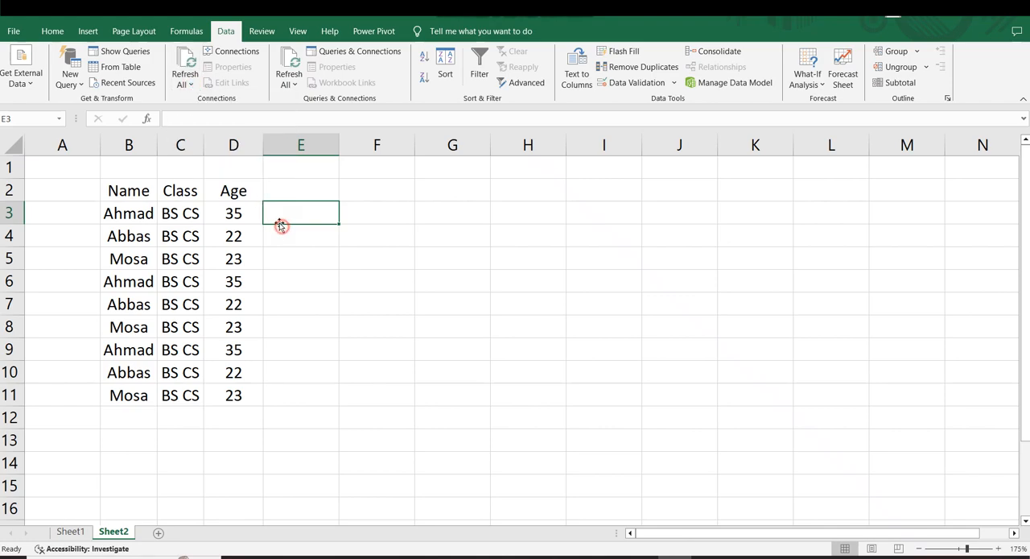
pyautogui.click(219, 56)
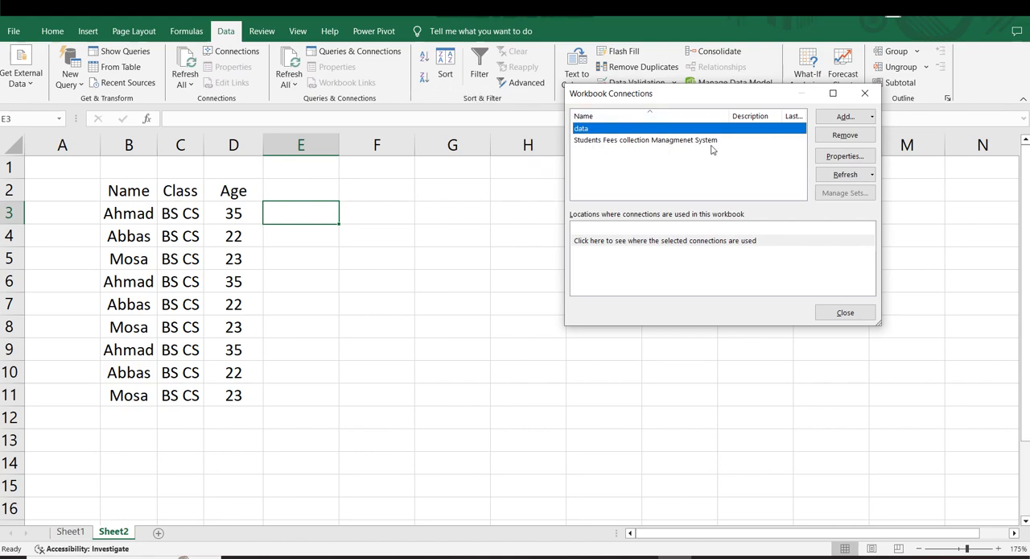
pyautogui.click(865, 93)
# Inspect the imported text data's external data range properties, try enabling refresh every 60 minutes, and discard the change.
pyautogui.click(297, 298)
pyautogui.click(177, 198)
pyautogui.click(246, 262)
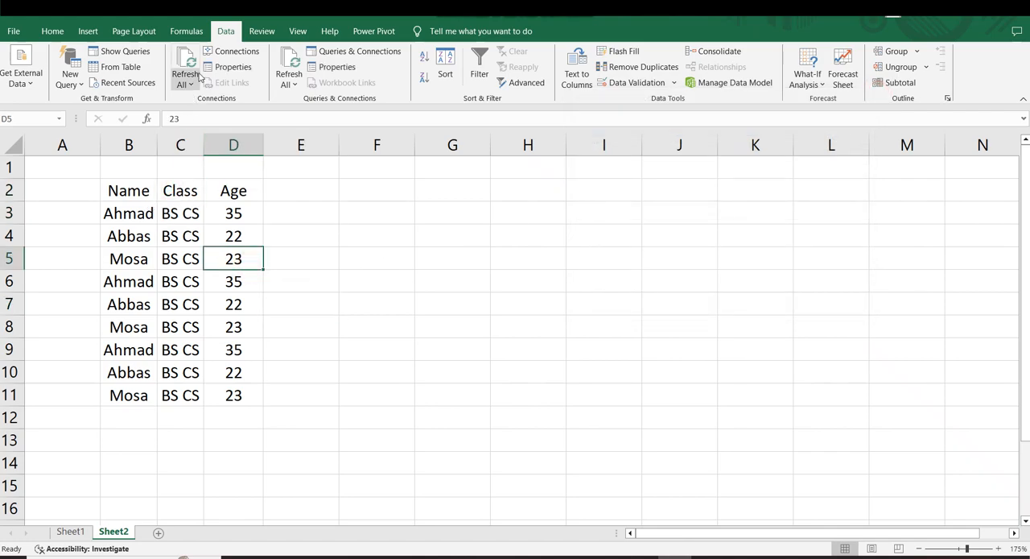
pyautogui.click(225, 68)
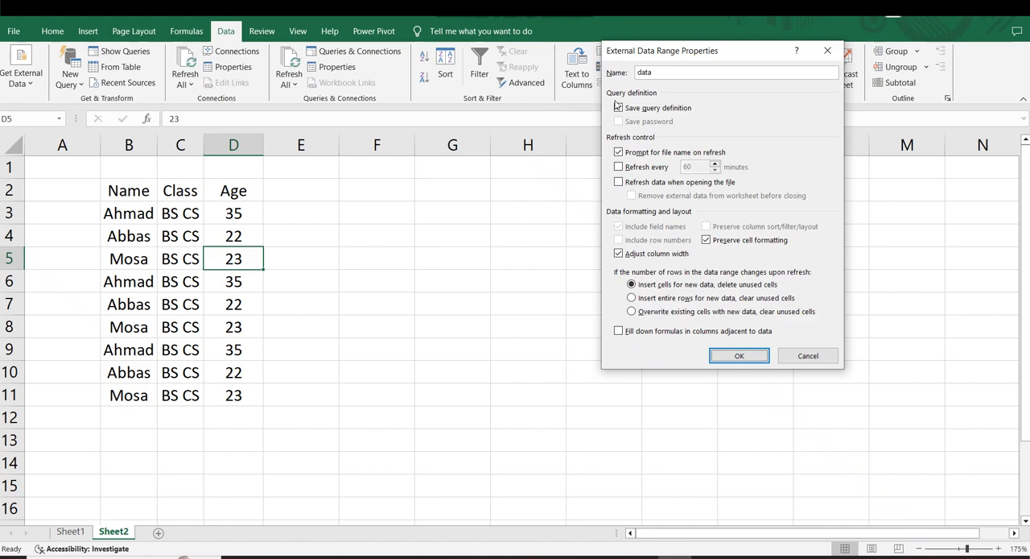
pyautogui.click(619, 168)
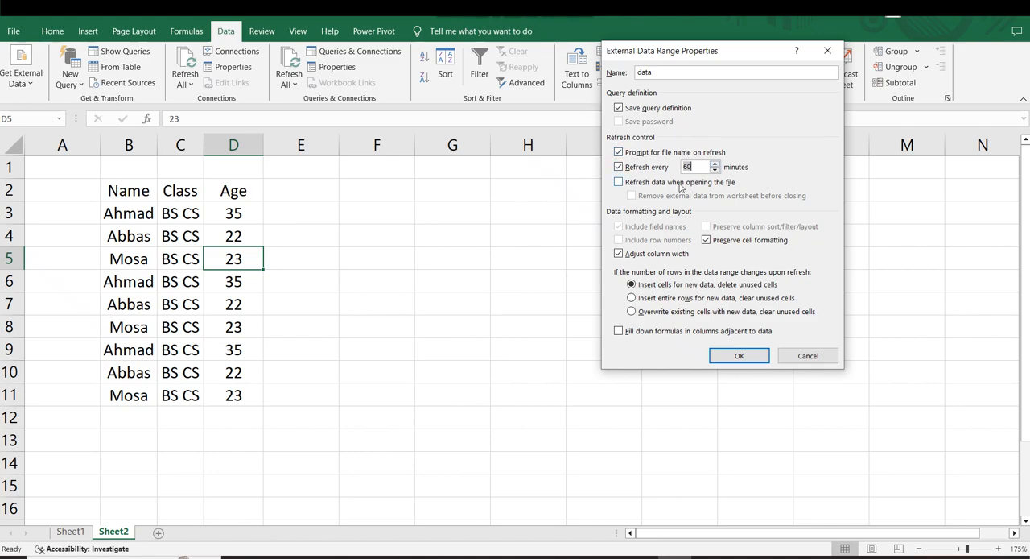
pyautogui.click(822, 356)
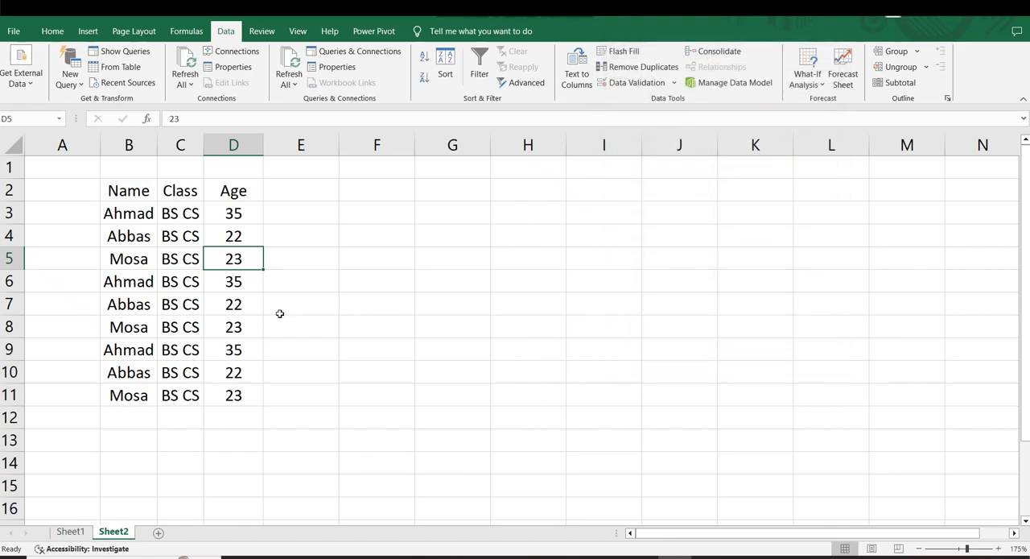
pyautogui.click(88, 213)
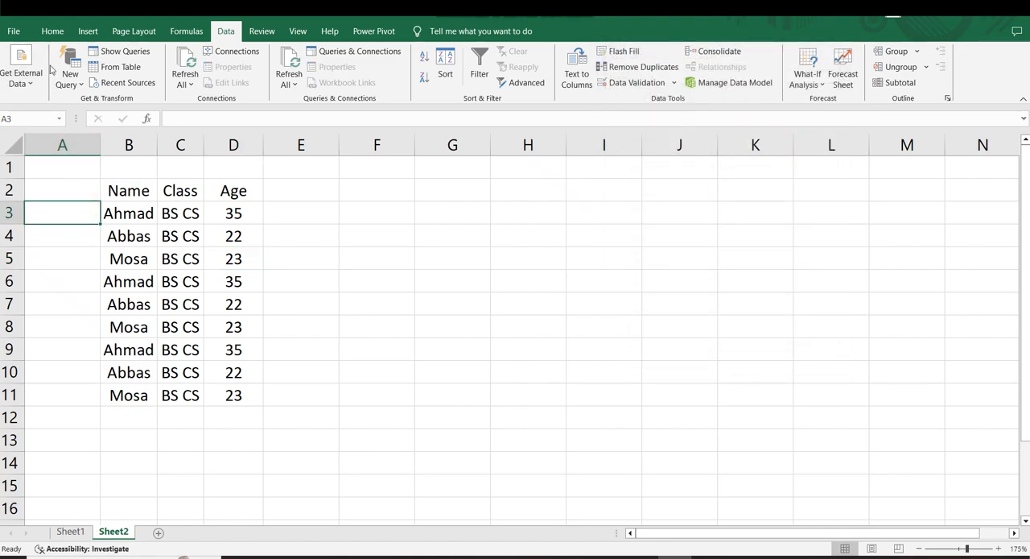
pyautogui.click(197, 275)
pyautogui.moveTo(111, 191); pyautogui.dragTo(222, 340)
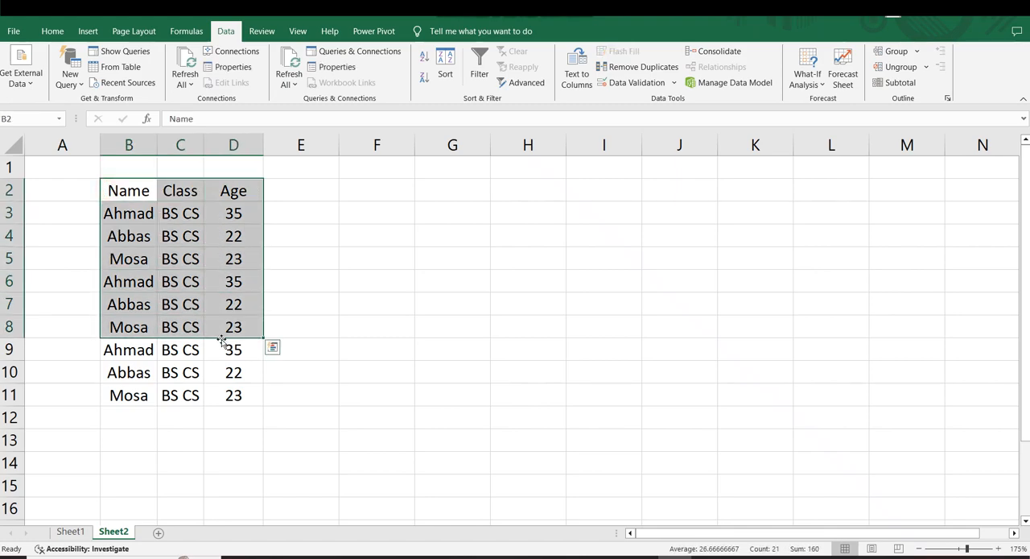
pyautogui.click(331, 258)
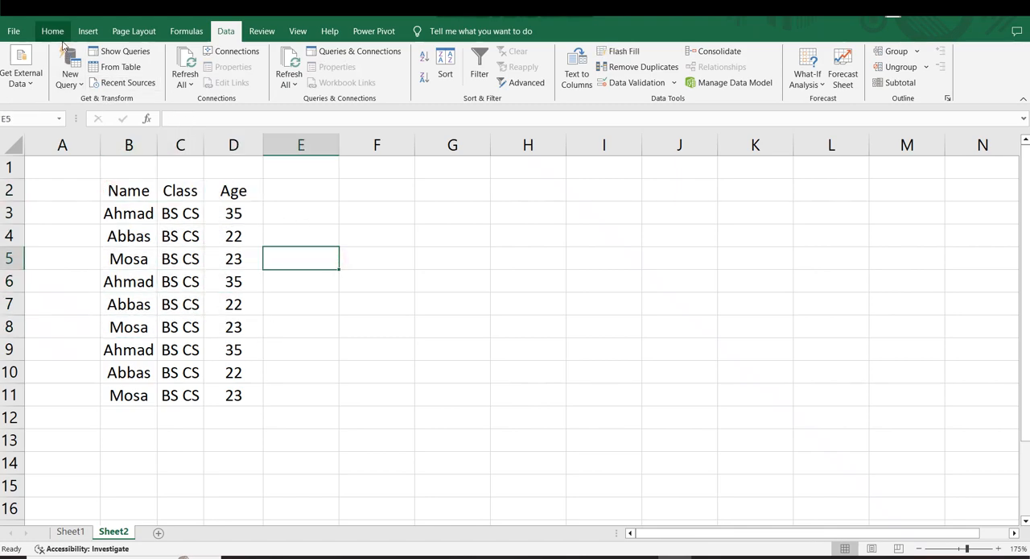